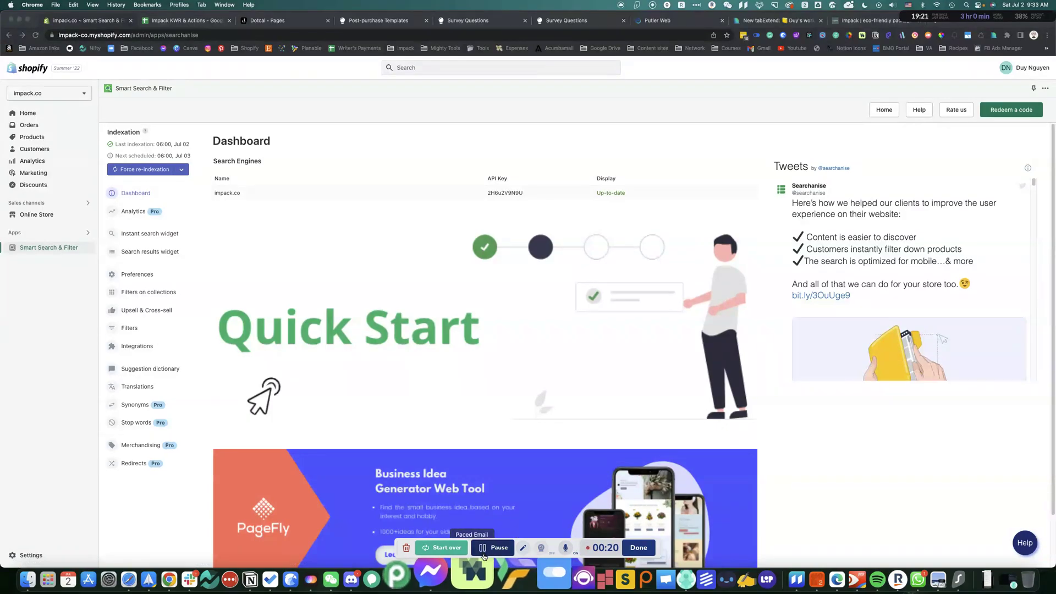
# - Switch to the impack.co storefront and open its full product collection from the home page
pyautogui.click(853, 25)
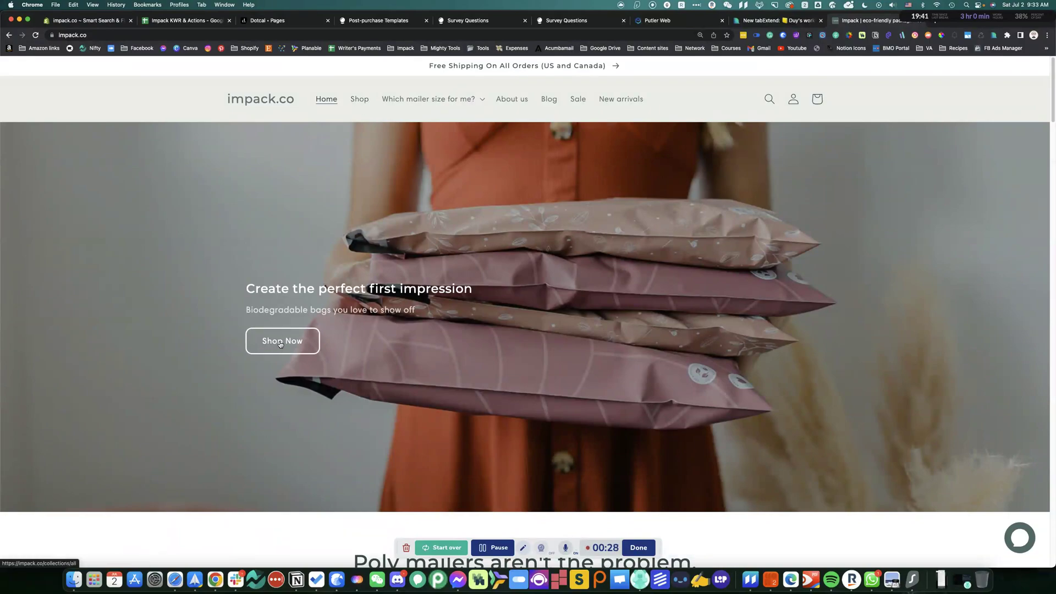
pyautogui.click(300, 343)
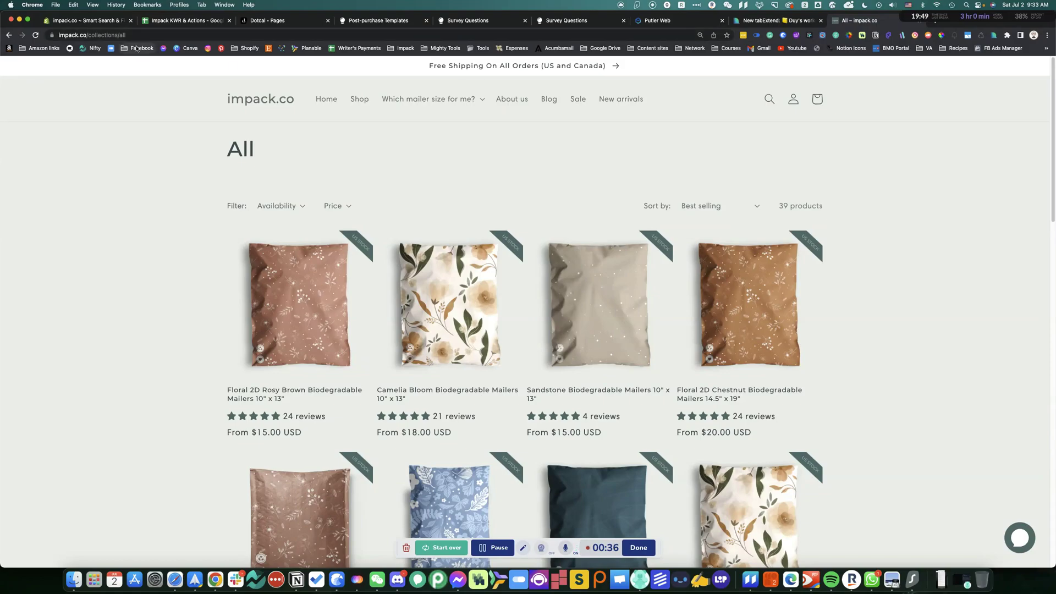
pyautogui.scroll(-3, 473, 330)
pyautogui.scroll(3, 462, 305)
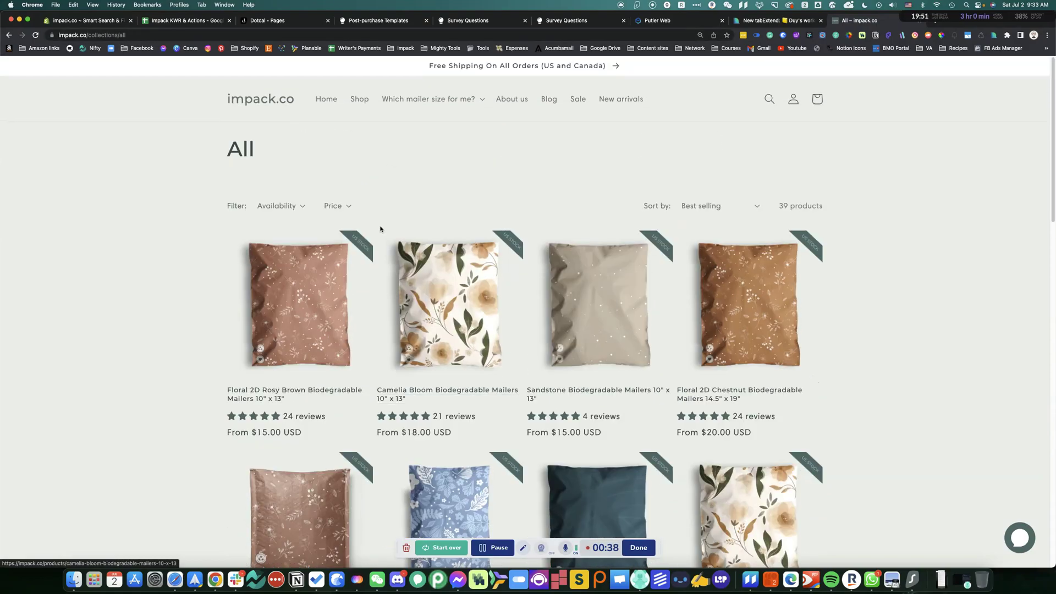
# - Examine the availability filter, price filter and sort options on the All products collection page
pyautogui.click(285, 206)
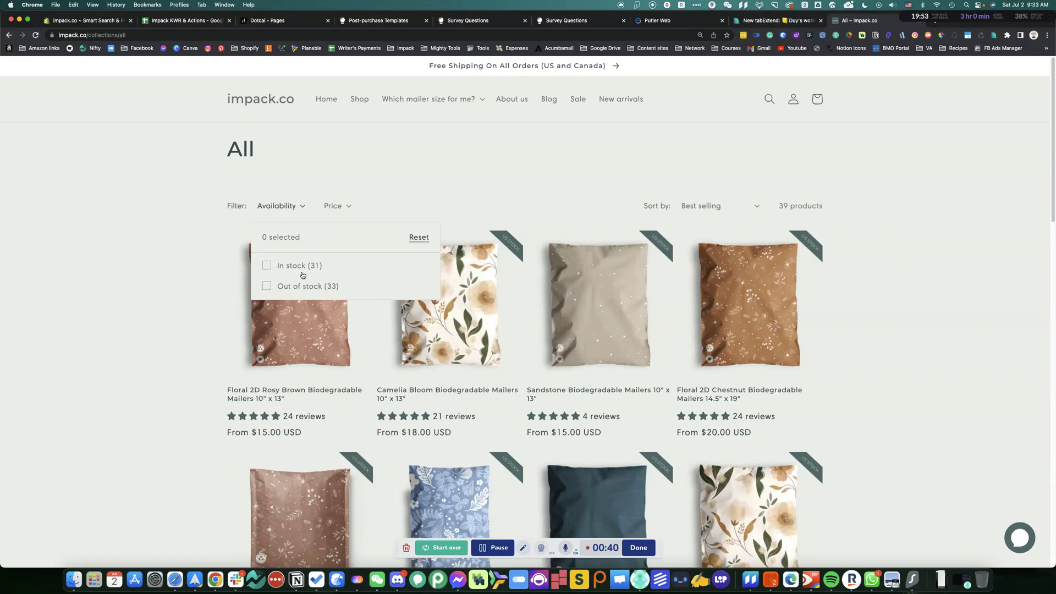
pyautogui.click(335, 207)
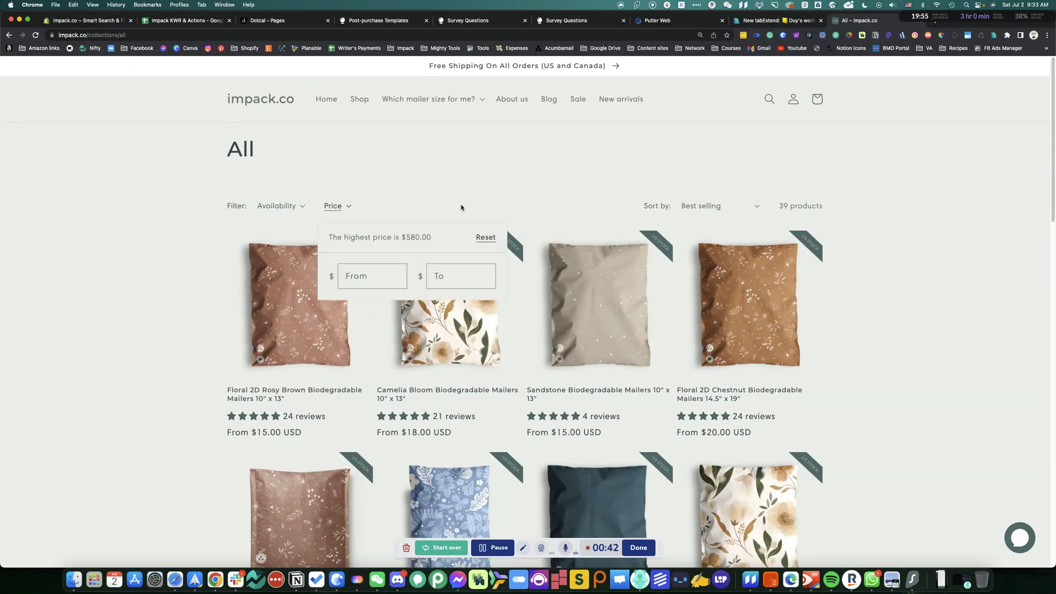
pyautogui.click(718, 205)
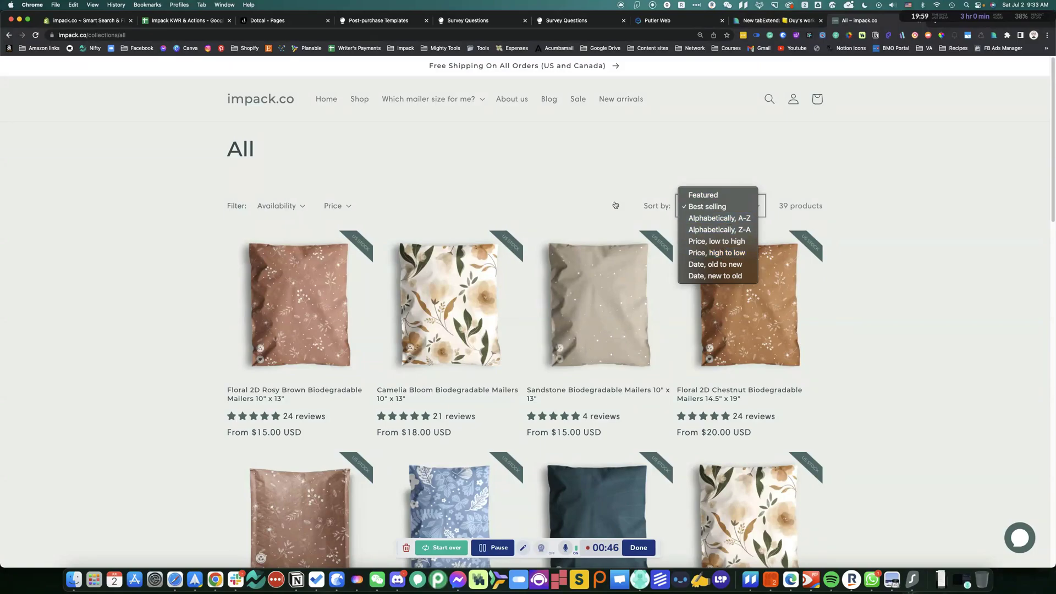
pyautogui.click(486, 179)
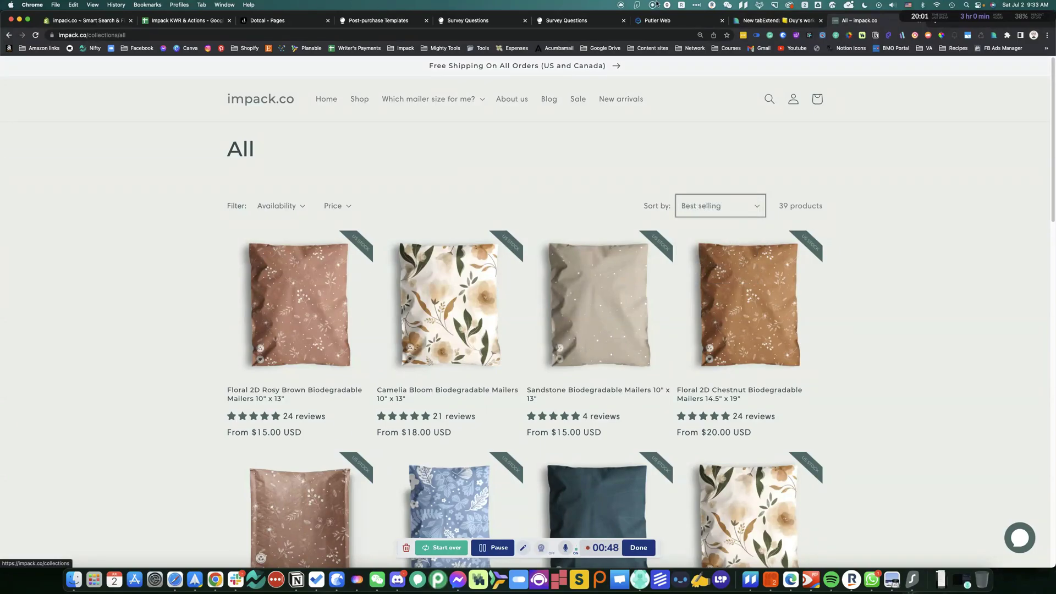
pyautogui.scroll(-2, 121, 252)
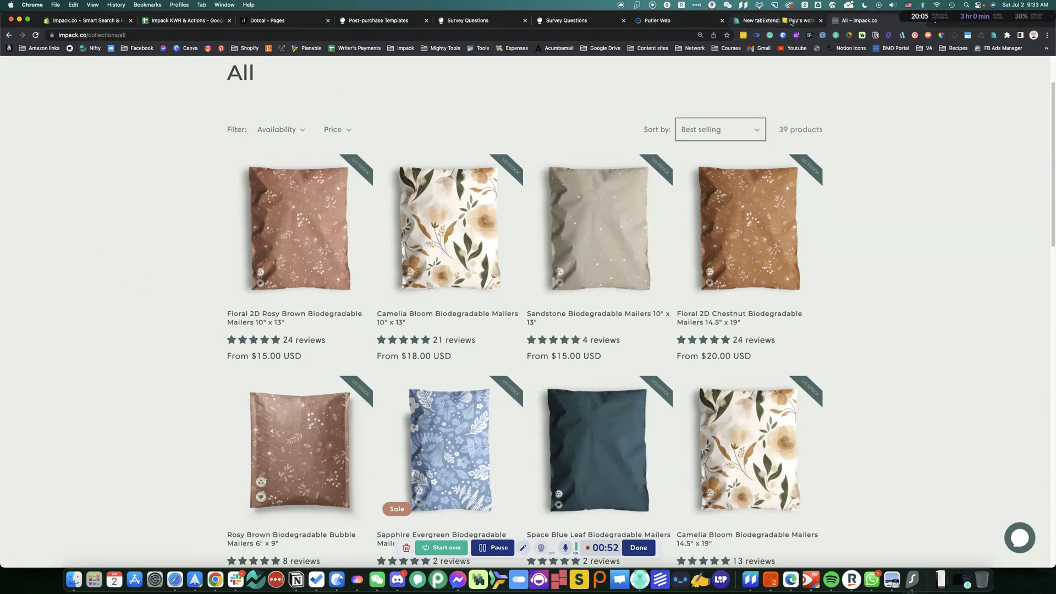
pyautogui.scroll(2, 412, 94)
pyautogui.click(363, 100)
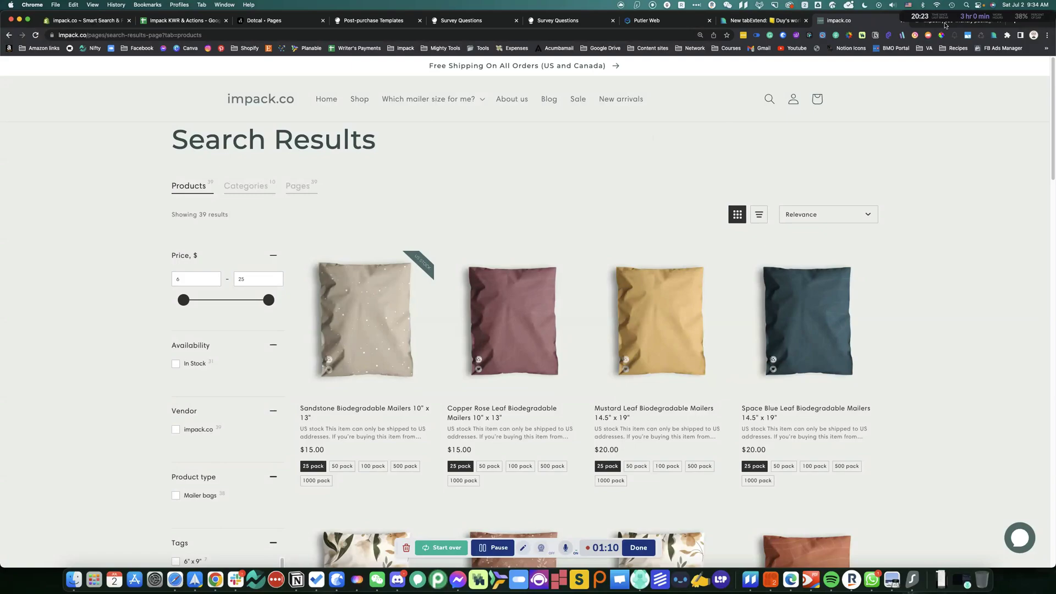
# - Check the search box on the storefront's home page, close it and return to the product listing
pyautogui.click(940, 24)
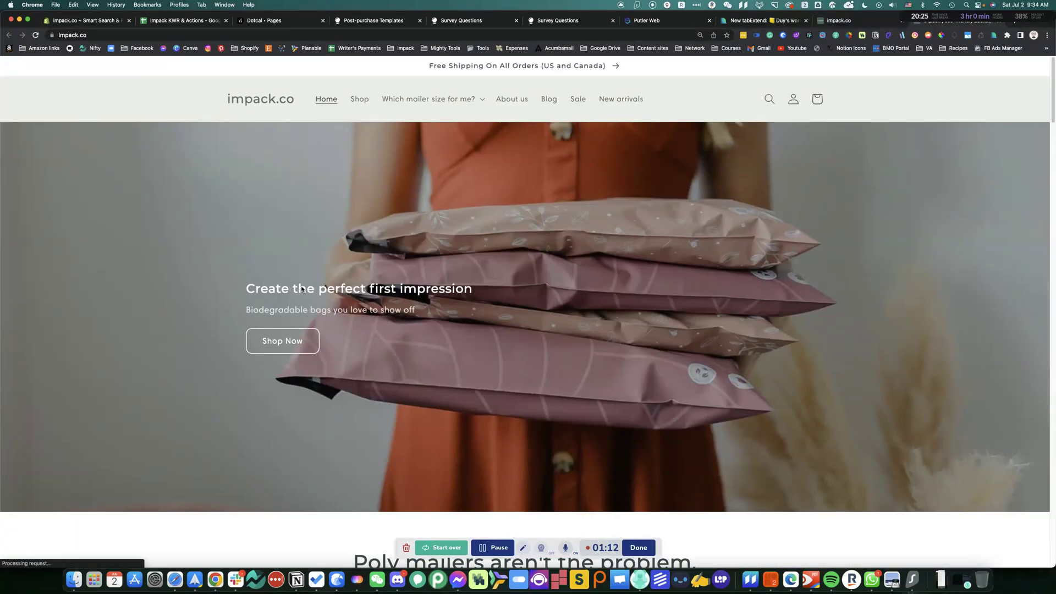
pyautogui.click(769, 99)
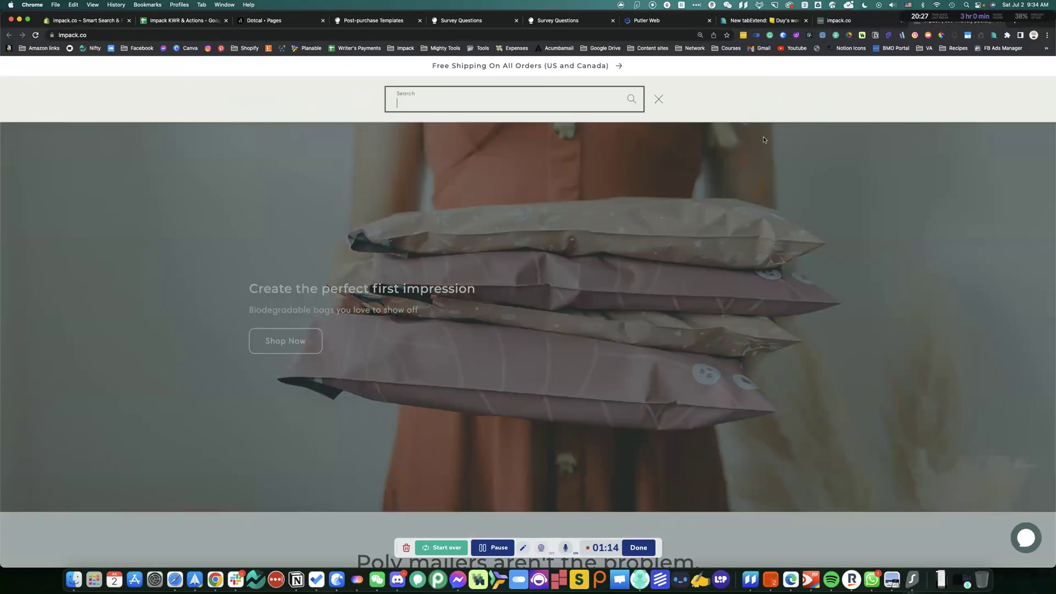
pyautogui.click(659, 99)
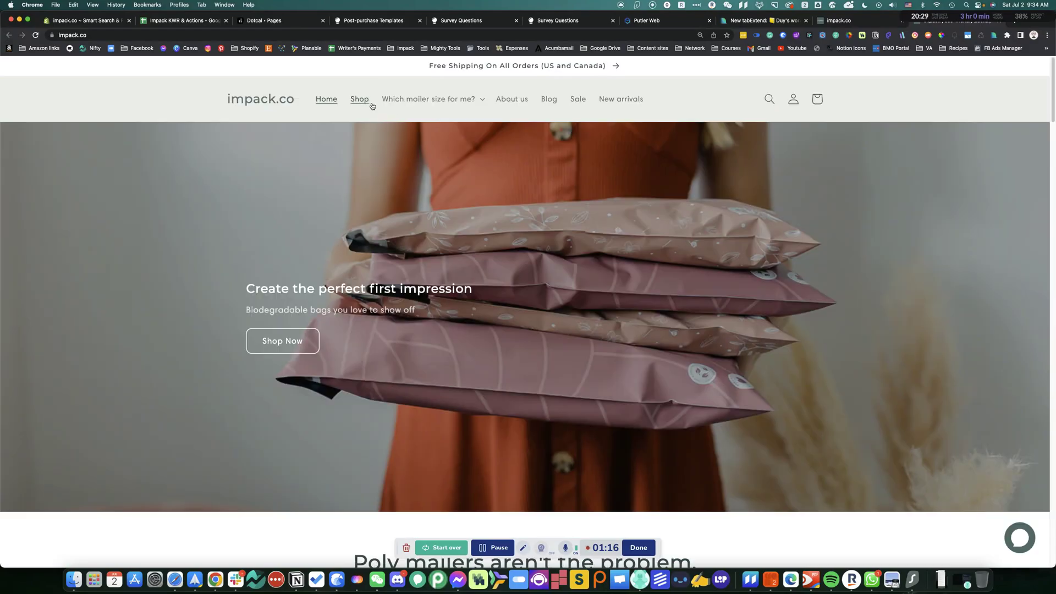
pyautogui.click(294, 335)
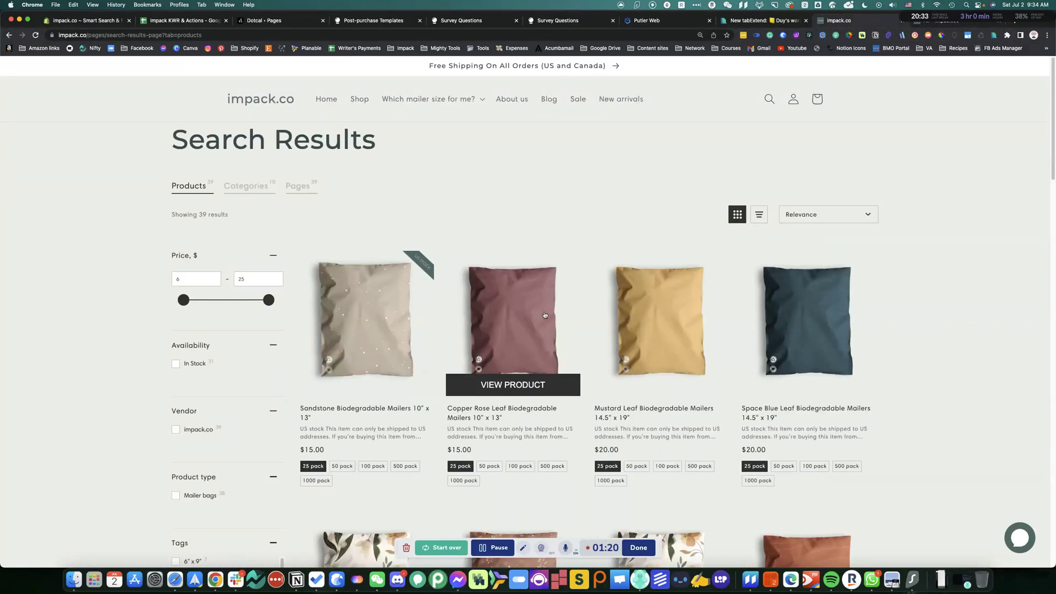
# - Review the filter groups beside the storefront's search results, from price to discount, and return to the Smart Search & Filter dashboard
pyautogui.scroll(-2, 257, 256)
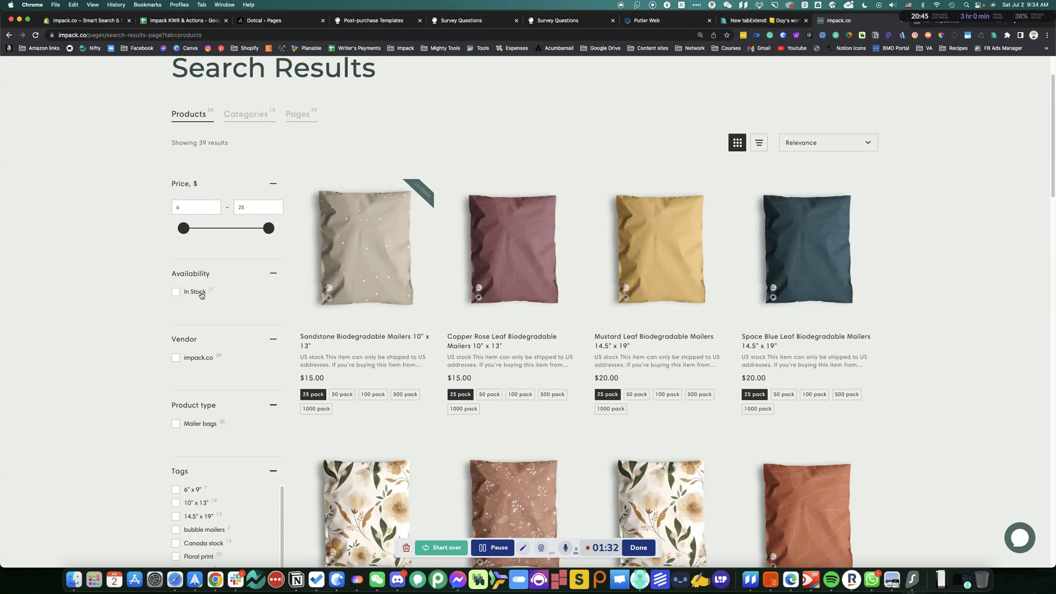
pyautogui.scroll(-3, 198, 305)
pyautogui.scroll(-2, 274, 394)
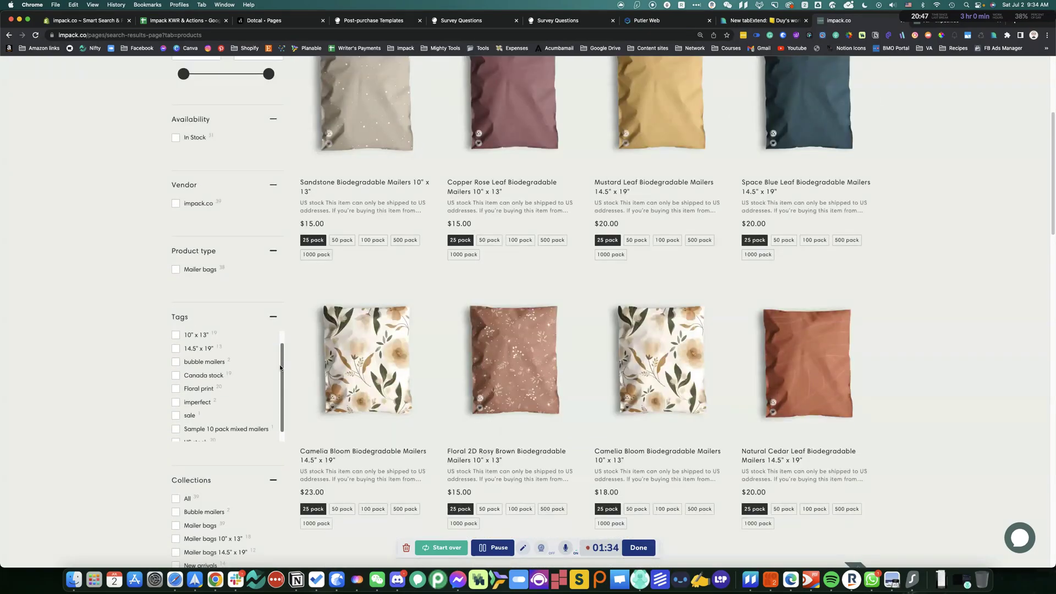
pyautogui.scroll(-3, 294, 398)
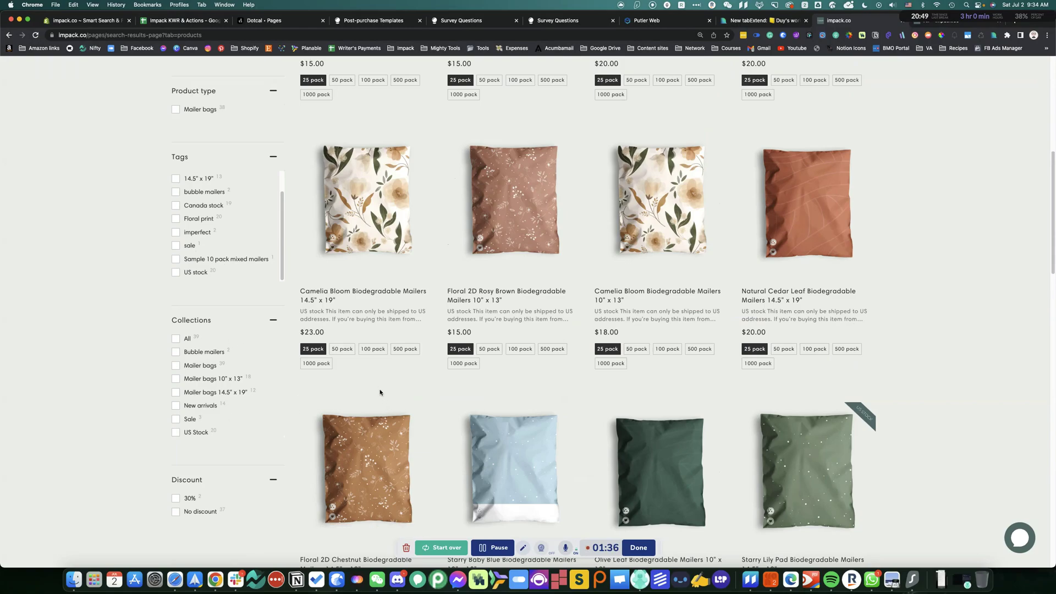
pyautogui.scroll(6, 385, 391)
pyautogui.scroll(2, 395, 388)
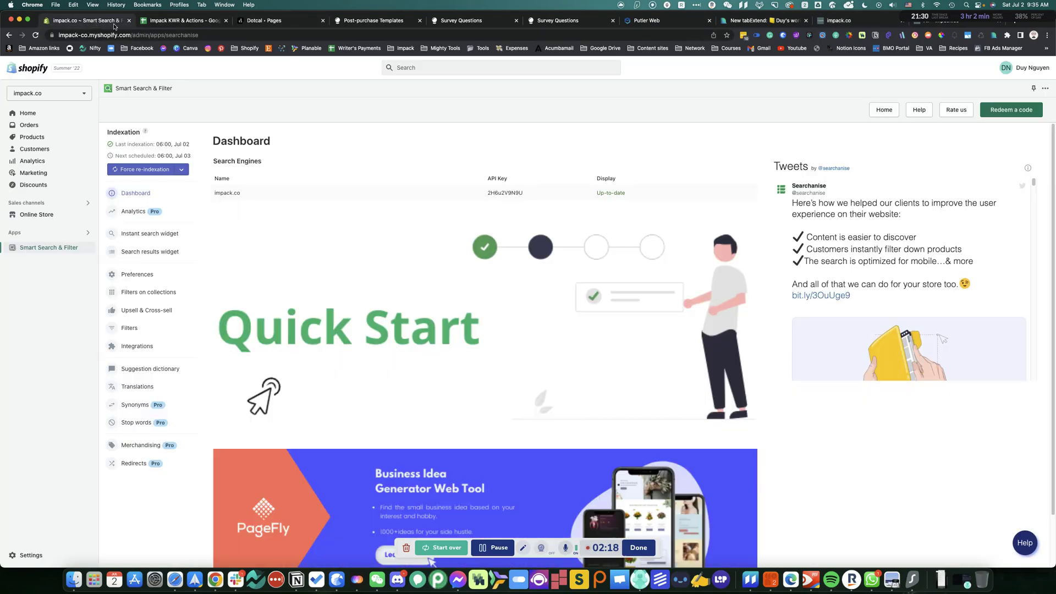
pyautogui.click(94, 22)
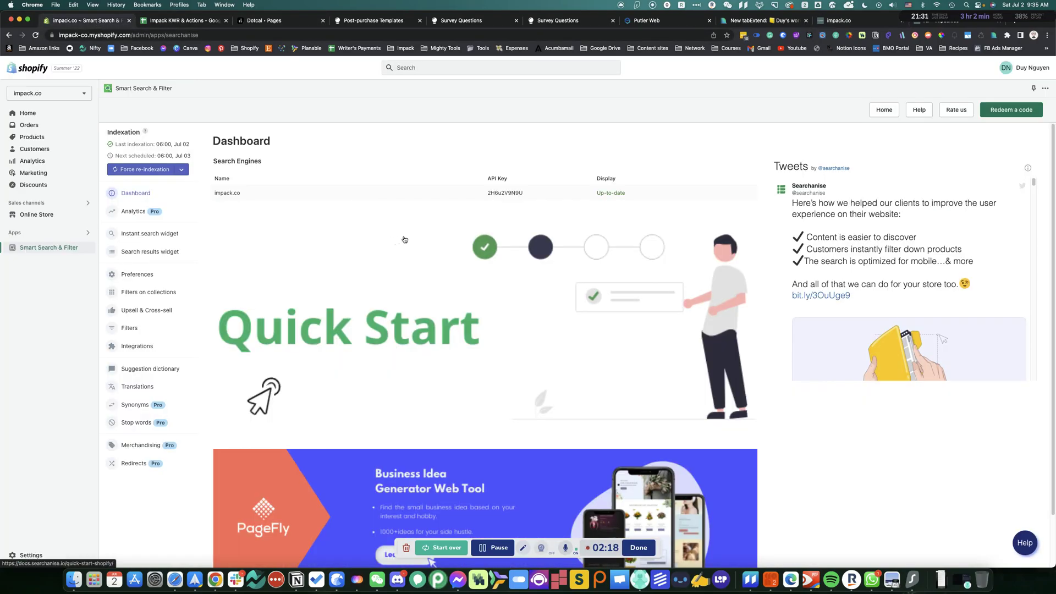
# - Filter the storefront's product results by the product type Mailer bags and the tag 6" x 9"
pyautogui.click(880, 20)
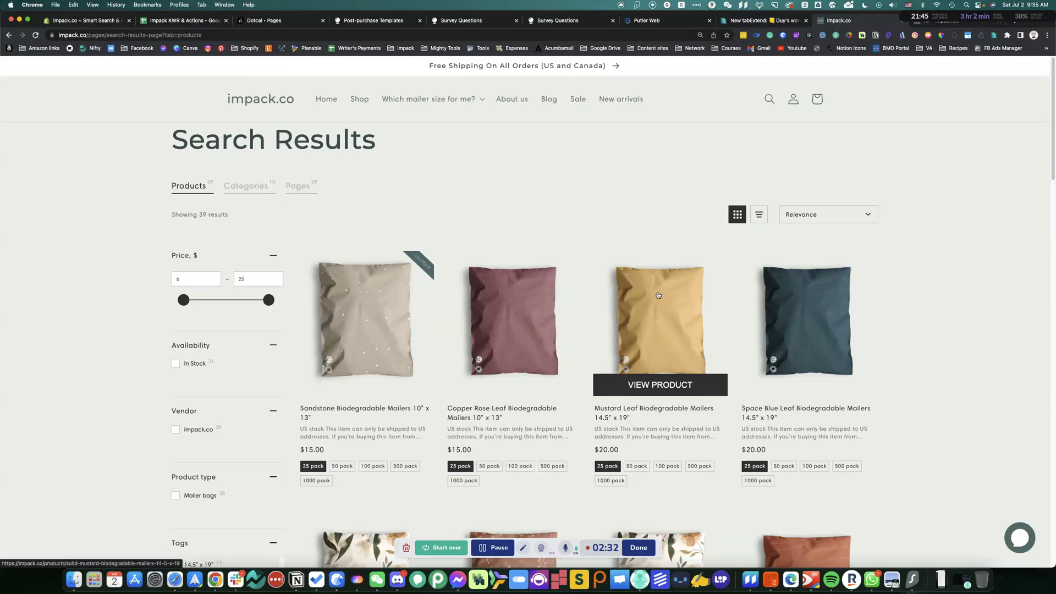
pyautogui.scroll(-3, 641, 228)
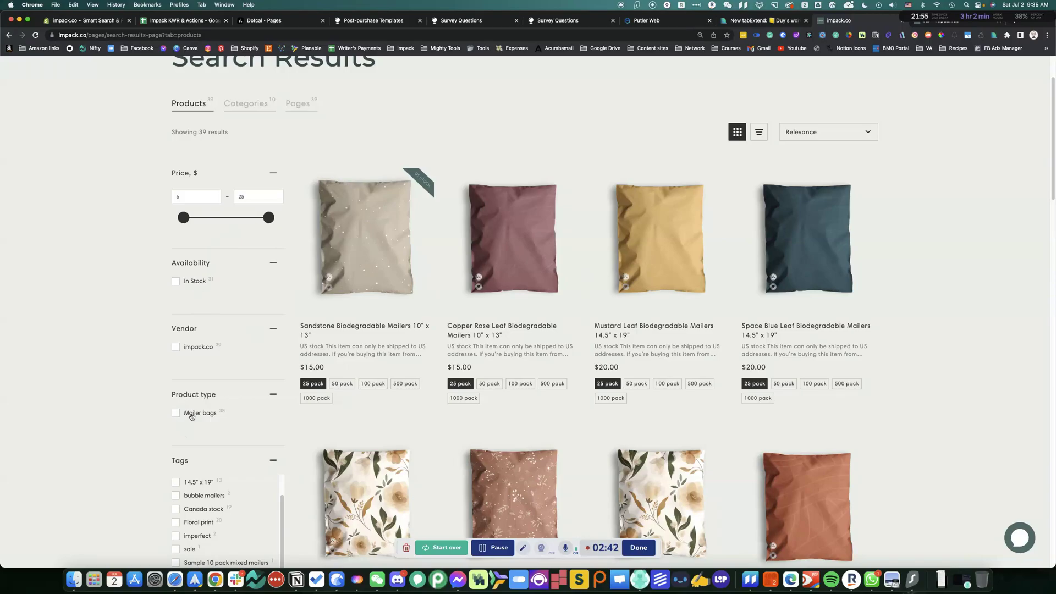
pyautogui.click(191, 416)
pyautogui.scroll(-5, 195, 495)
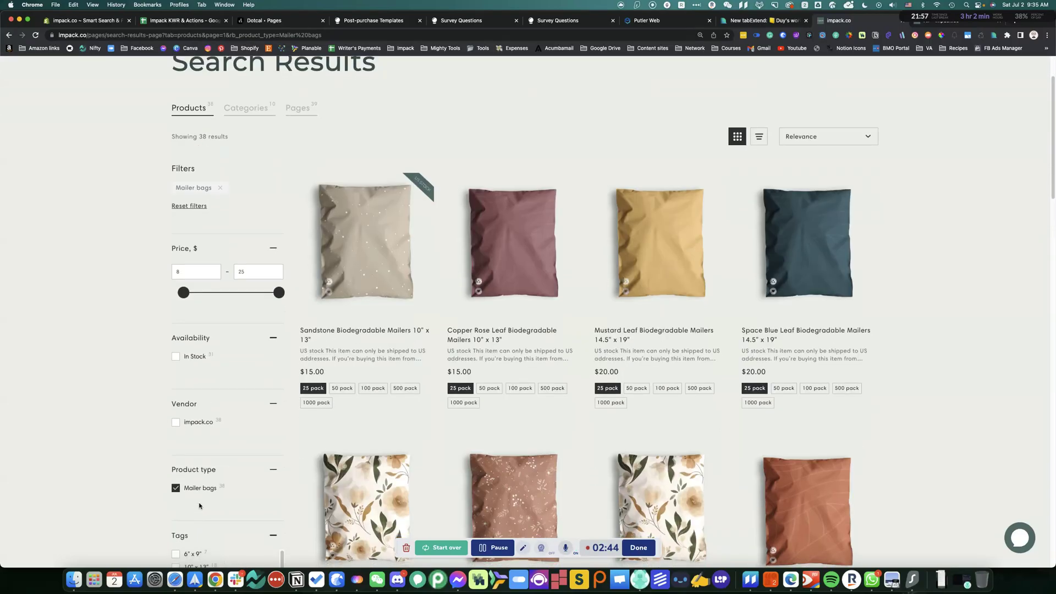
pyautogui.click(198, 307)
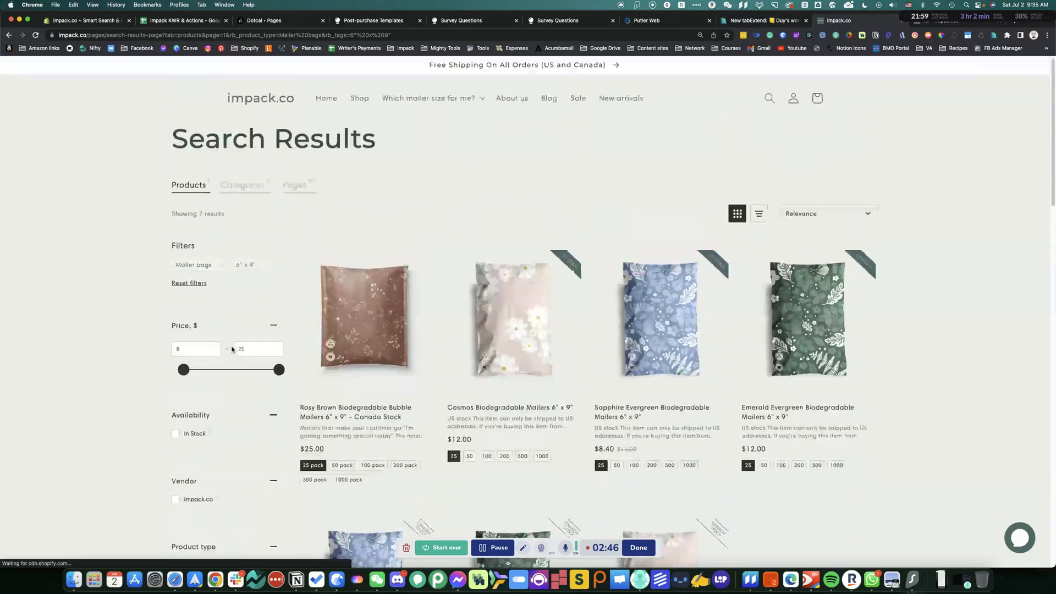
# - Narrow the product results further with the Floral print tag and the US Stock collection
pyautogui.scroll(-5, 305, 435)
pyautogui.scroll(-4, 299, 452)
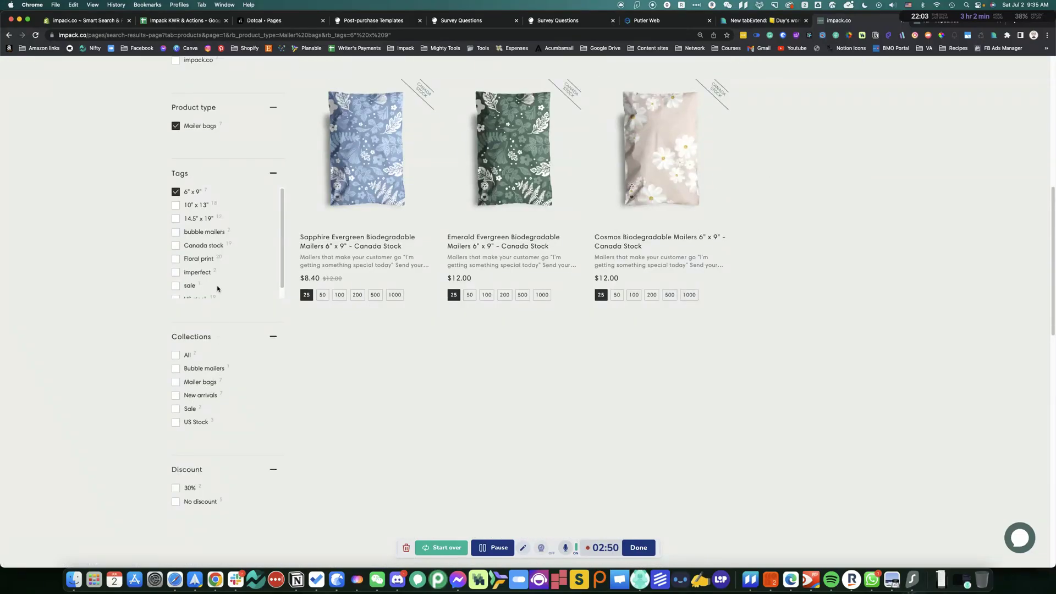
pyautogui.click(203, 262)
pyautogui.scroll(-3, 664, 337)
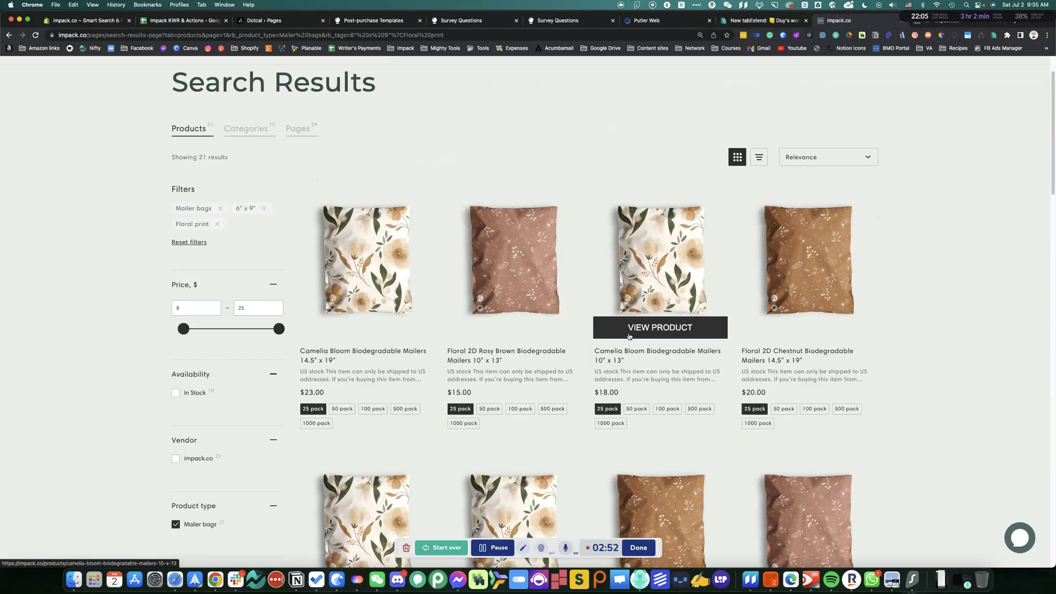
pyautogui.scroll(-5, 664, 337)
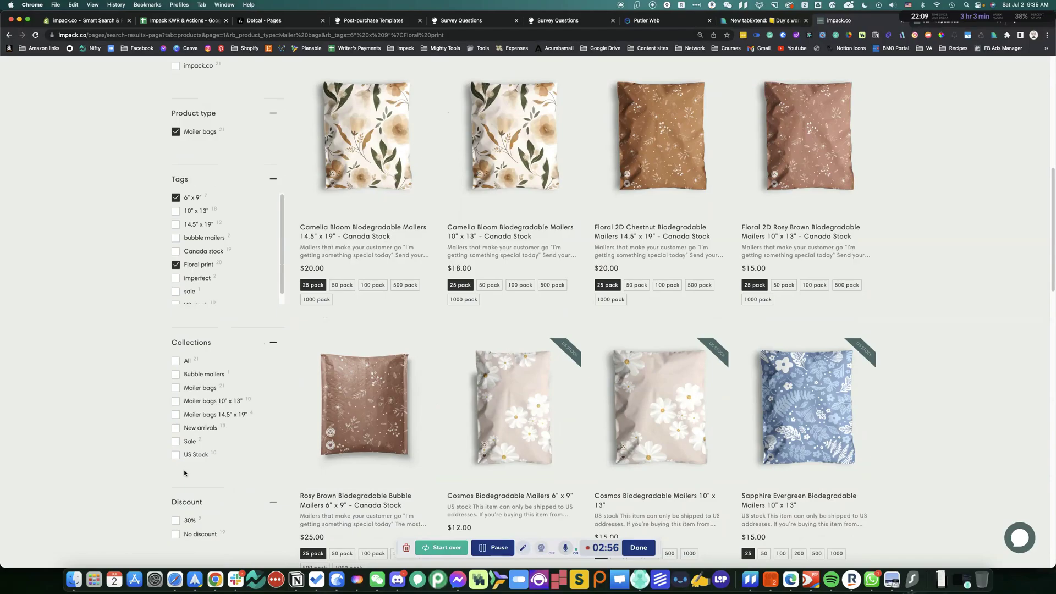
pyautogui.click(190, 460)
pyautogui.scroll(-8, 213, 457)
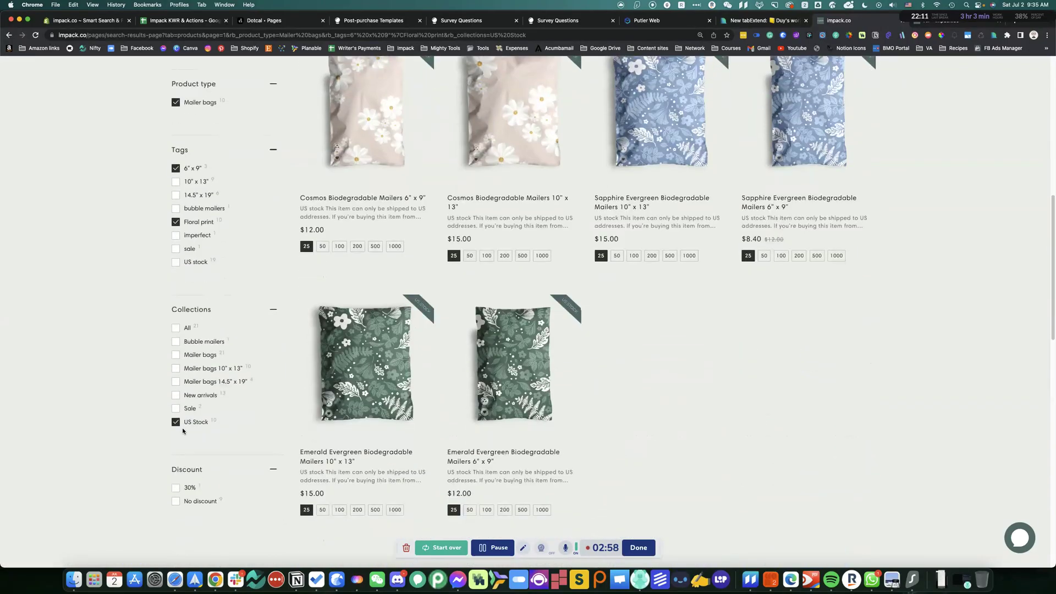
# - Lower the upper limit of the price filter to $21 and look through the filtered products
pyautogui.scroll(9, 770, 440)
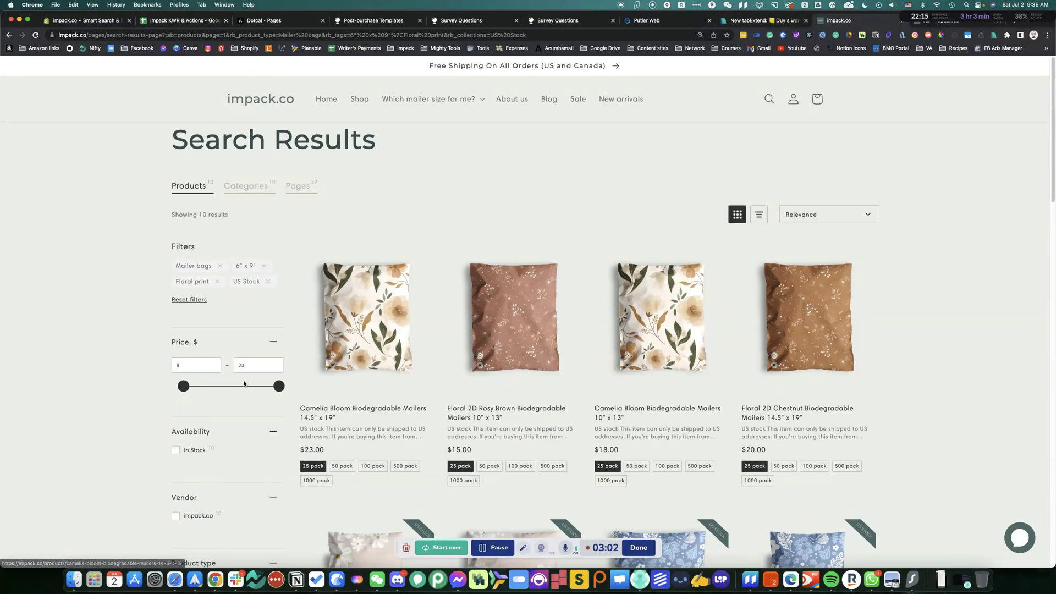
pyautogui.moveTo(239, 389); pyautogui.dragTo(231, 386)
pyautogui.moveTo(232, 336); pyautogui.dragTo(266, 336)
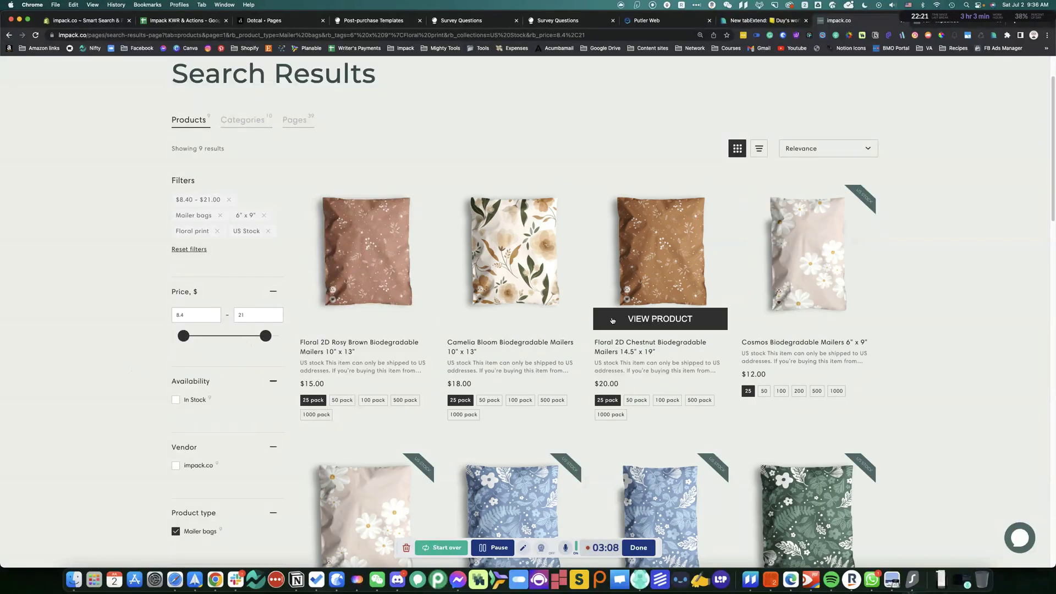
pyautogui.scroll(-3, 738, 325)
pyautogui.scroll(3, 756, 283)
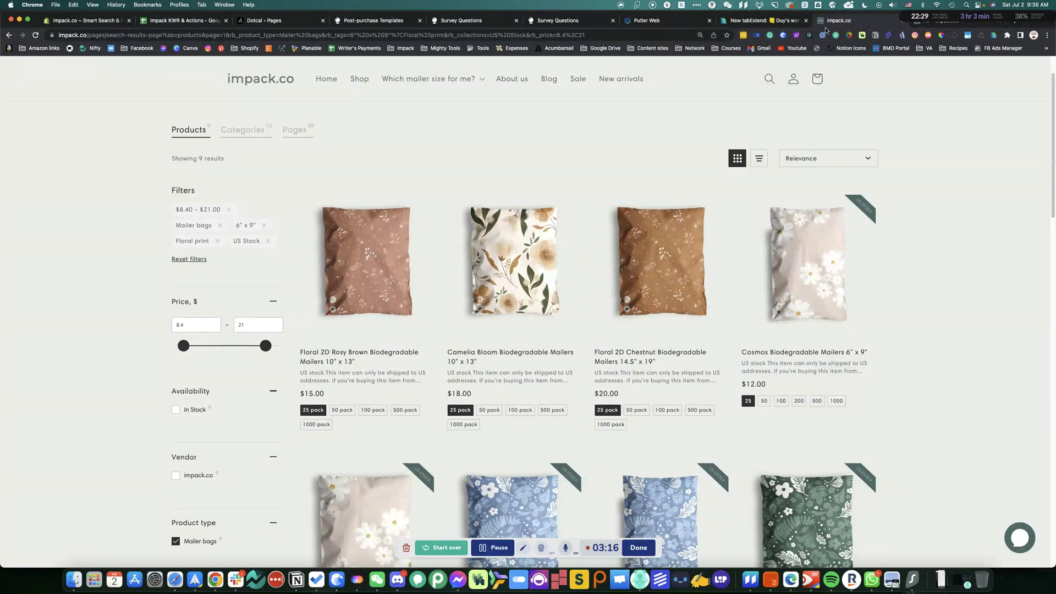
# - Search the storefront for "free shipping" from the All collection page and show the matching pages
pyautogui.click(928, 25)
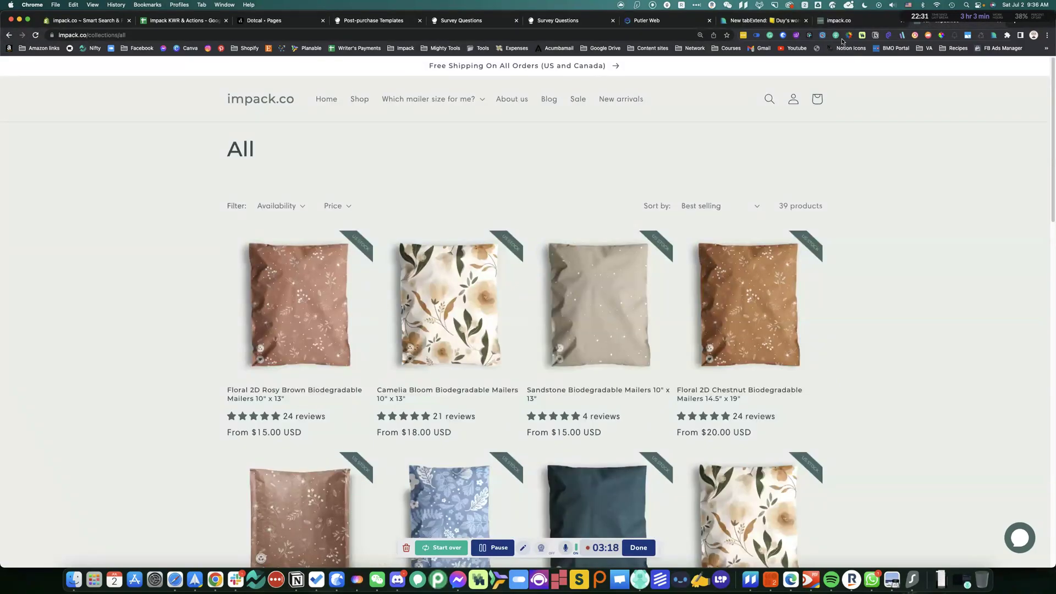
pyautogui.click(768, 98)
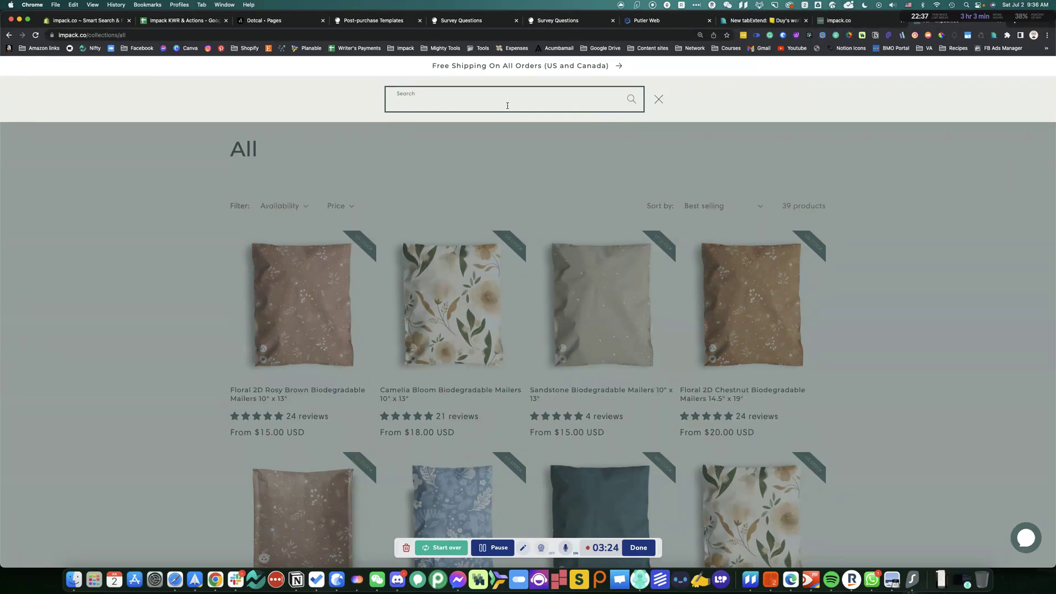
pyautogui.write('free s')
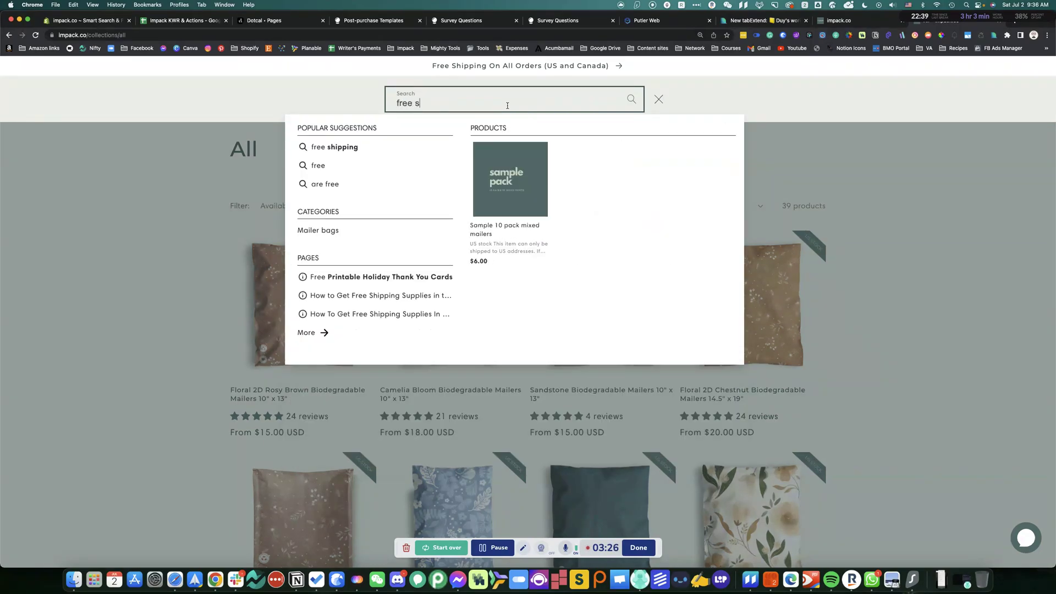
pyautogui.write('hipping')
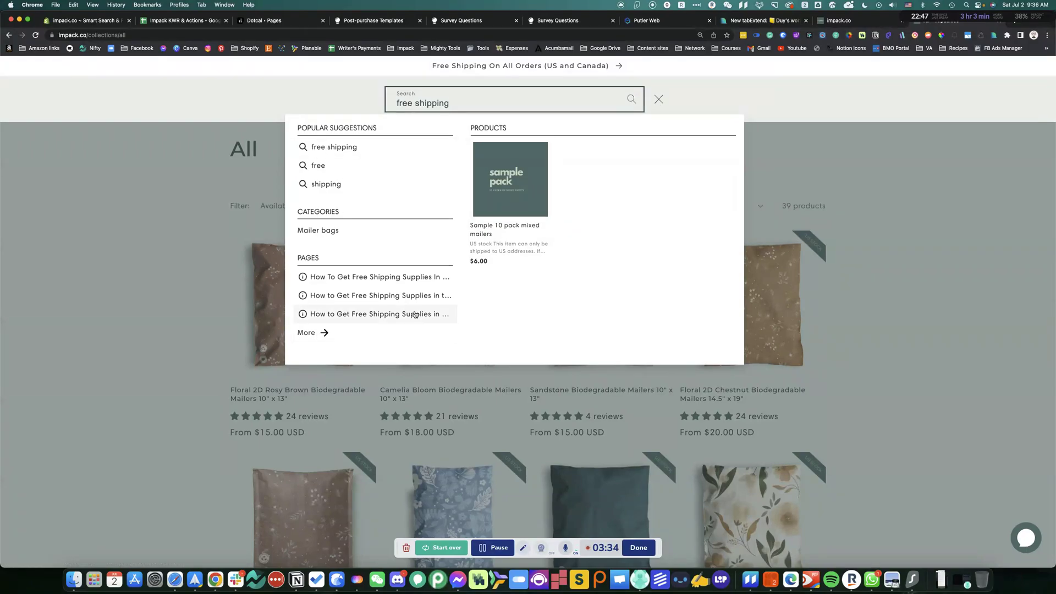
pyautogui.click(631, 99)
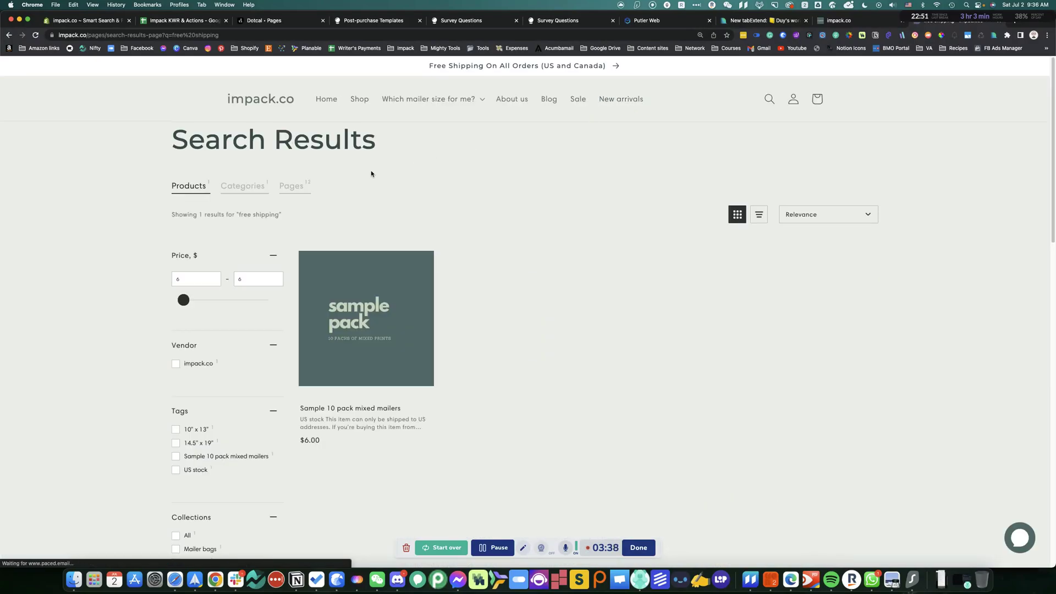
pyautogui.click(293, 190)
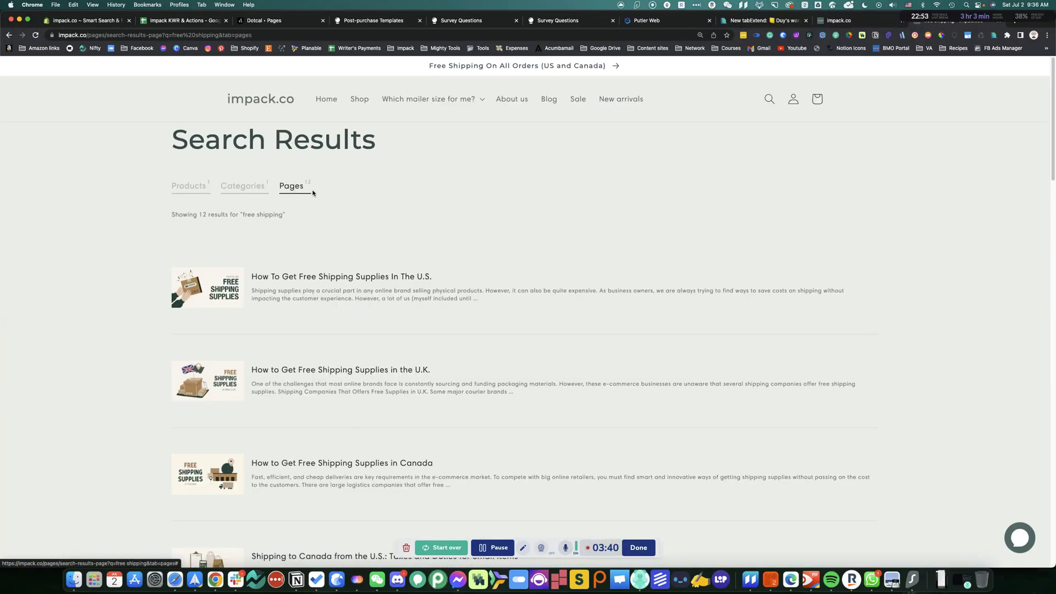
# - Look through the page results listed for the "free shipping" search
pyautogui.scroll(-2, 289, 297)
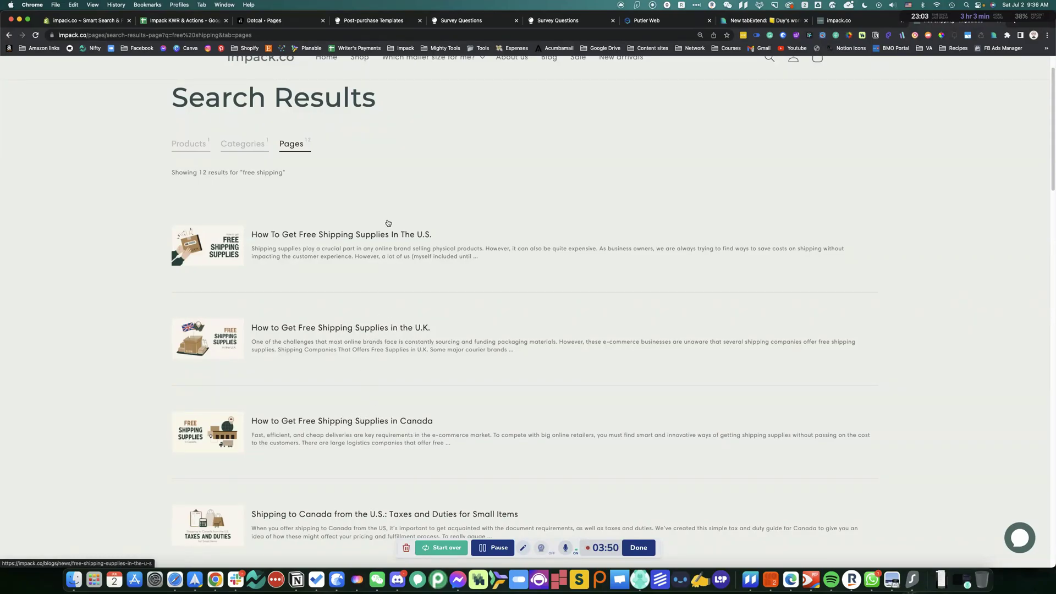
pyautogui.scroll(-3, 385, 264)
pyautogui.scroll(-3, 383, 393)
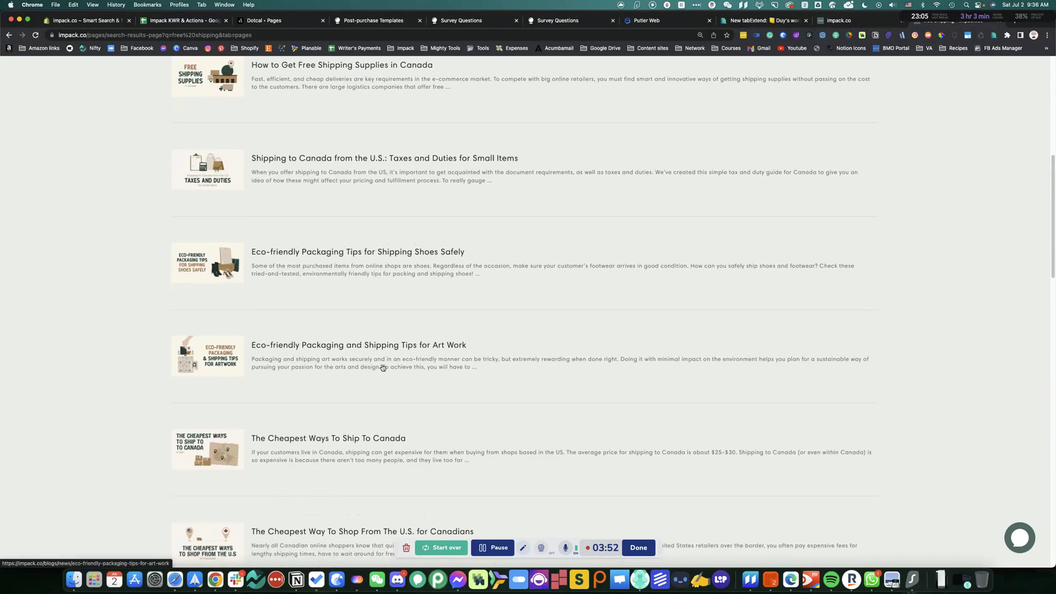
pyautogui.scroll(7, 385, 363)
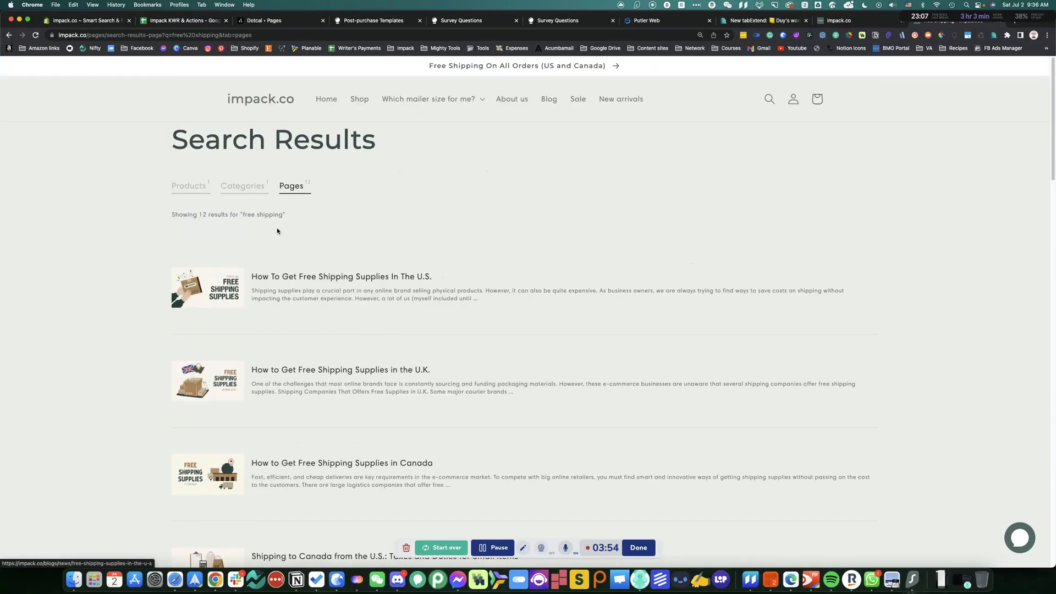
# - Search the storefront for "art" and show the matching pages
pyautogui.click(768, 99)
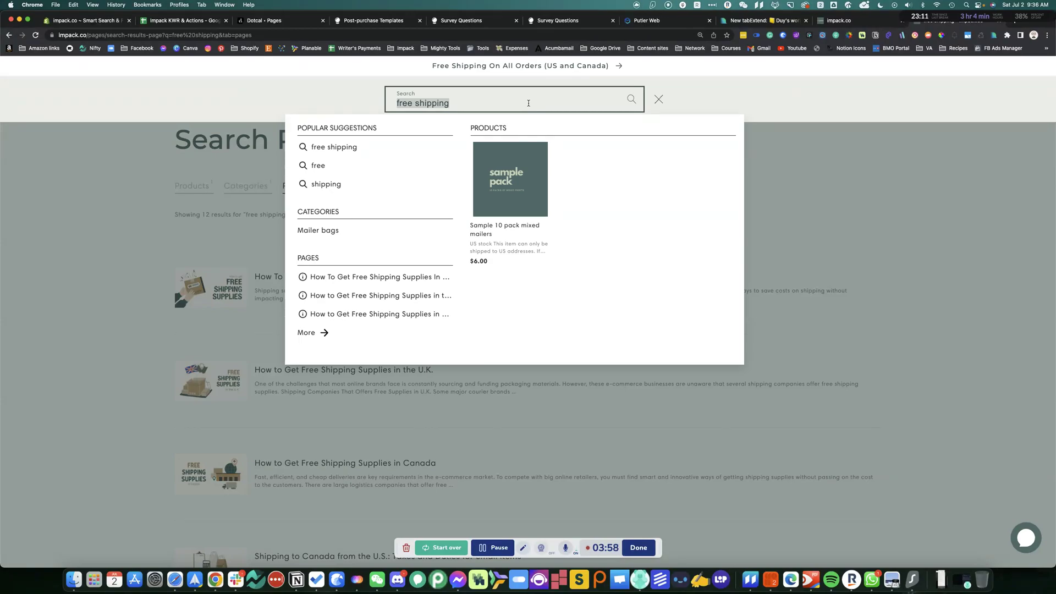
pyautogui.write('art print')
pyautogui.press('BackSpace')
pyautogui.press('BackSpace')
pyautogui.press('BackSpace')
pyautogui.press('BackSpace')
pyautogui.press('BackSpace')
pyautogui.press('Return')
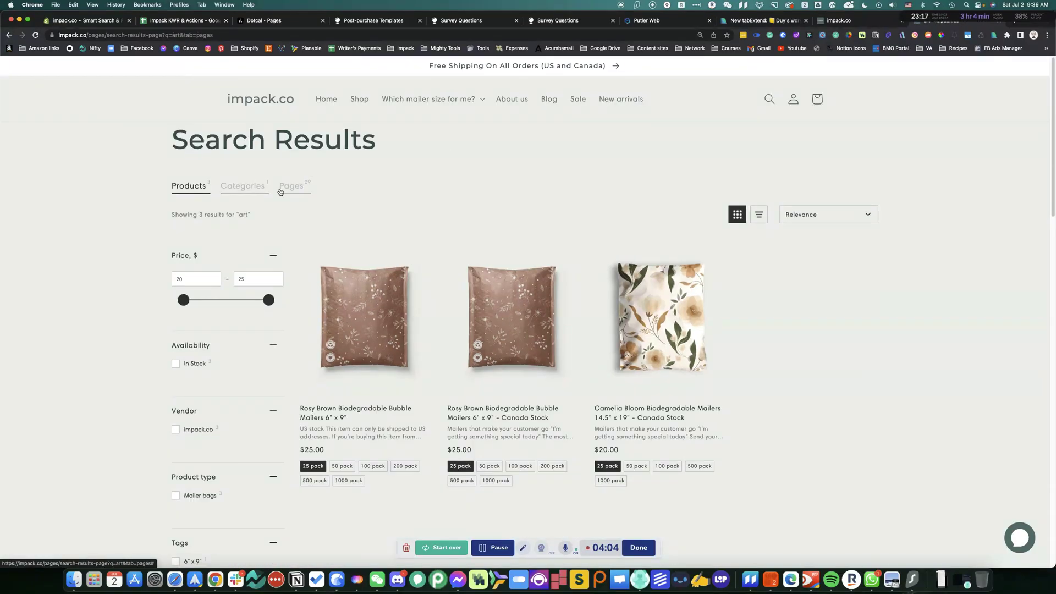
pyautogui.click(289, 186)
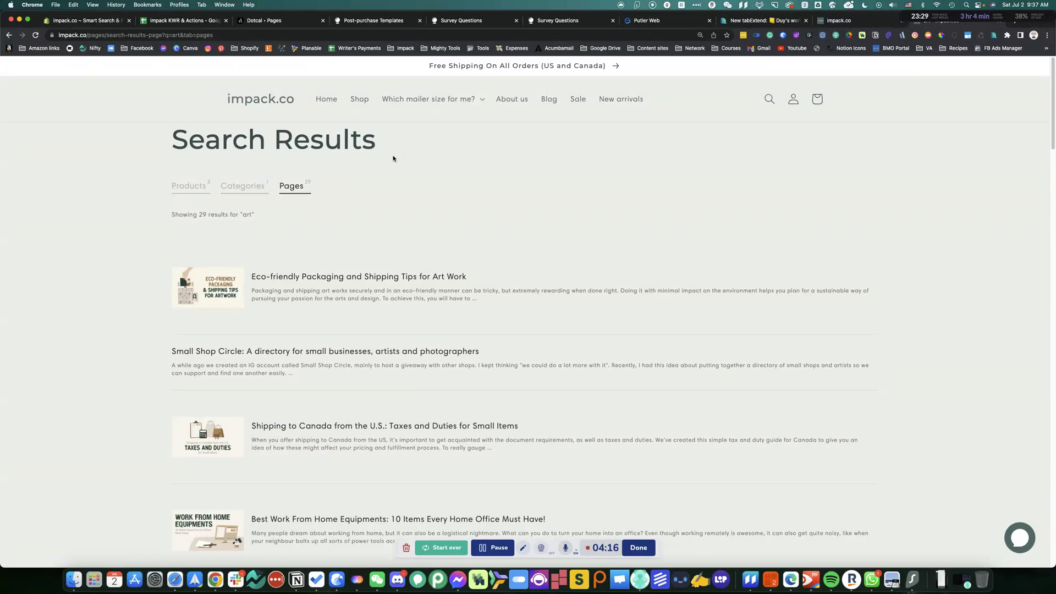
# - Compare the category and product results for the "art" search, ending on the products
pyautogui.click(191, 187)
pyautogui.click(240, 189)
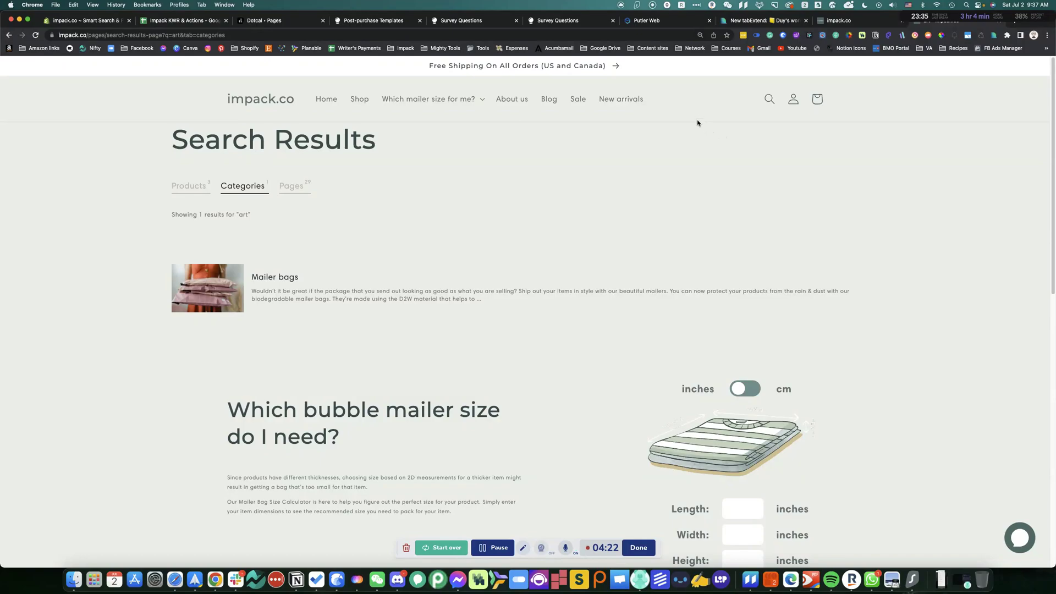
pyautogui.click(279, 187)
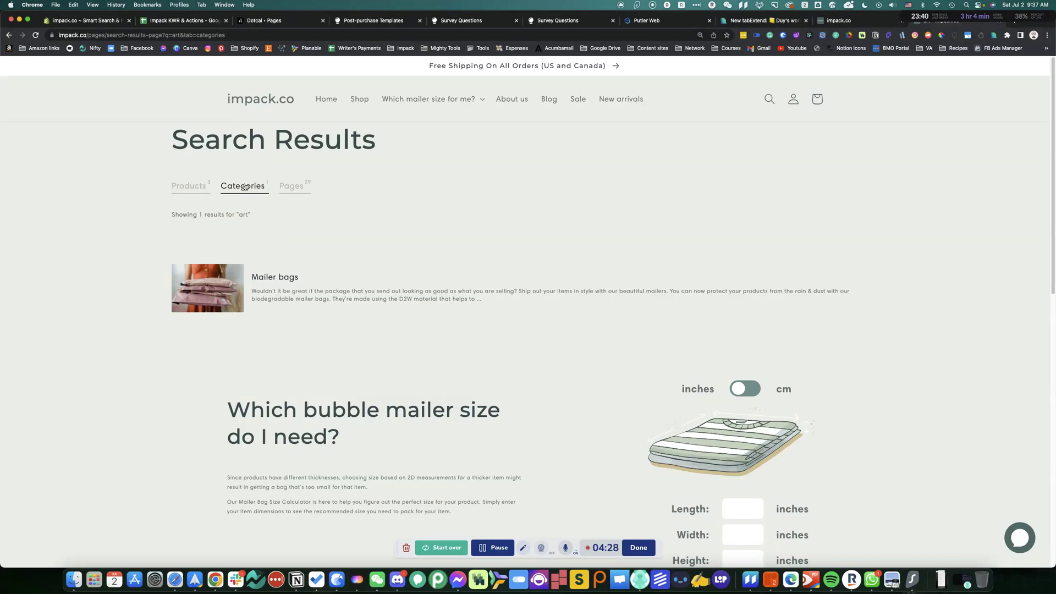
pyautogui.click(185, 188)
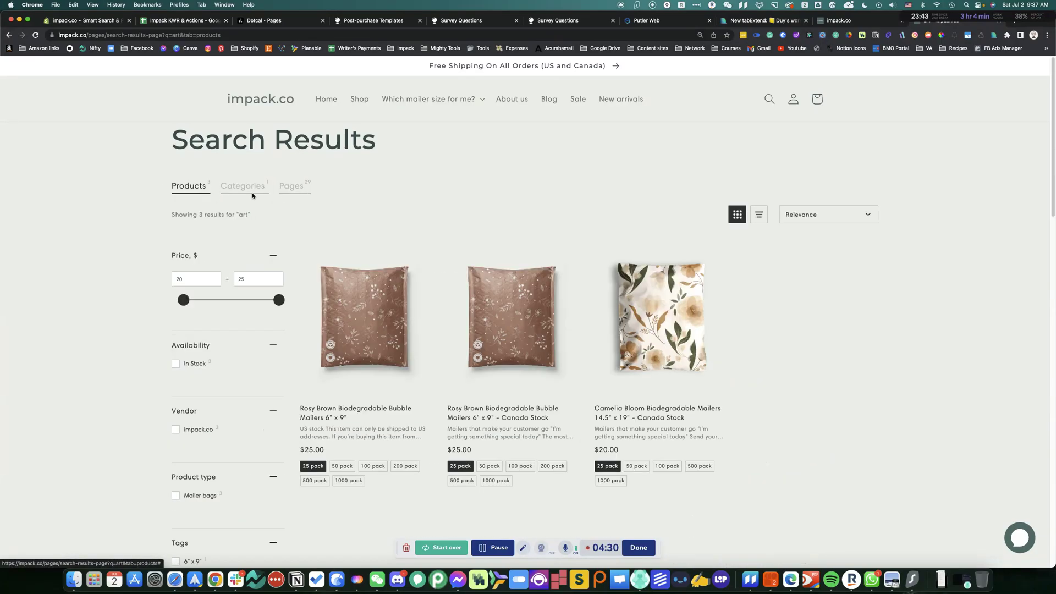
pyautogui.moveTo(325, 256)
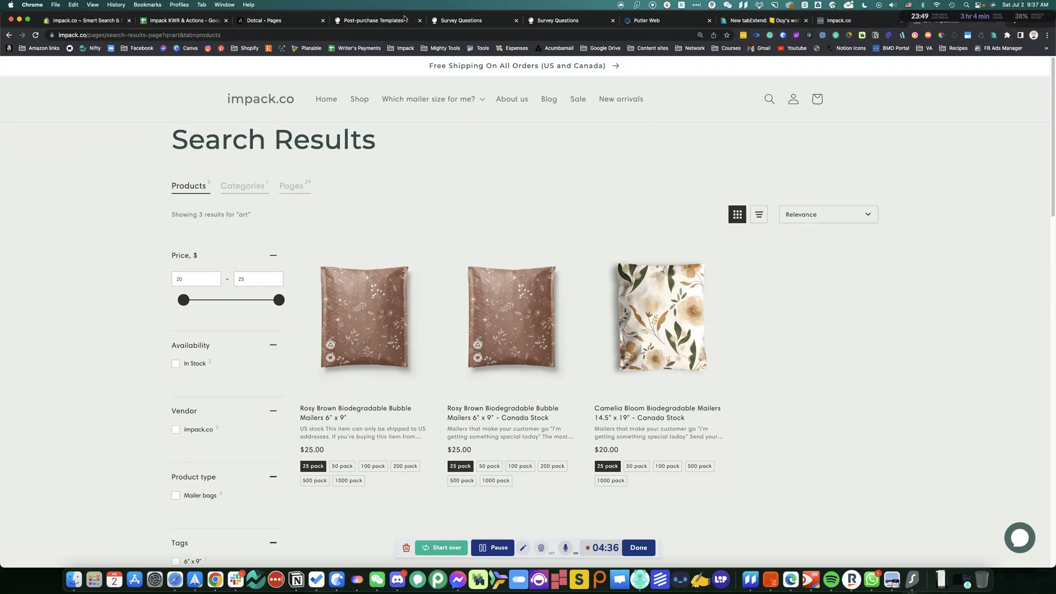
# - Switch to the Smart Search & Filter app in Shopify, open its analytics and review the top search queries
pyautogui.click(105, 22)
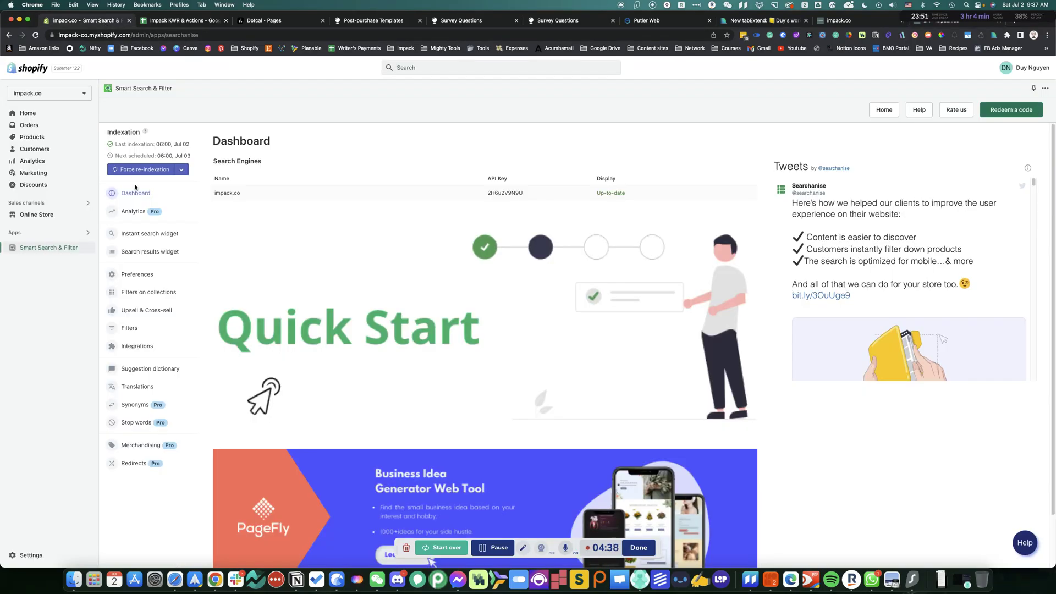
pyautogui.click(133, 211)
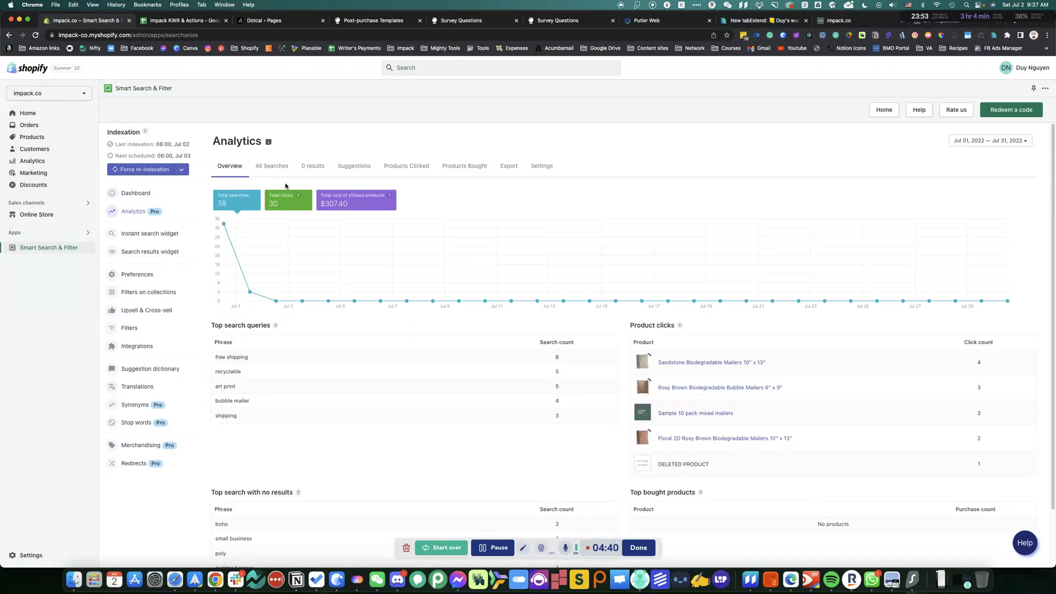
pyautogui.scroll(-2, 353, 210)
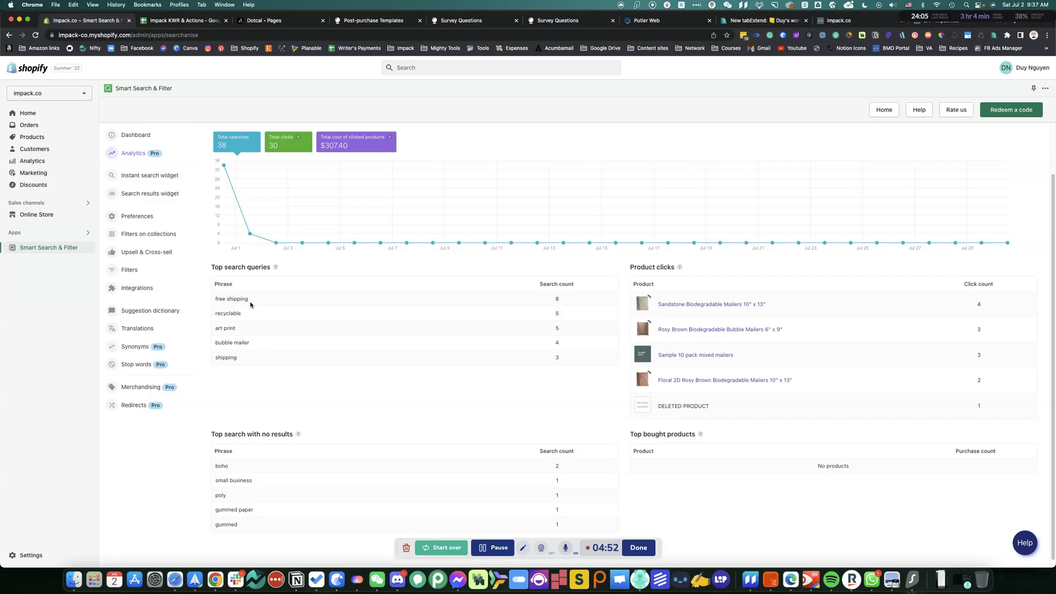
pyautogui.moveTo(256, 297); pyautogui.dragTo(215, 297)
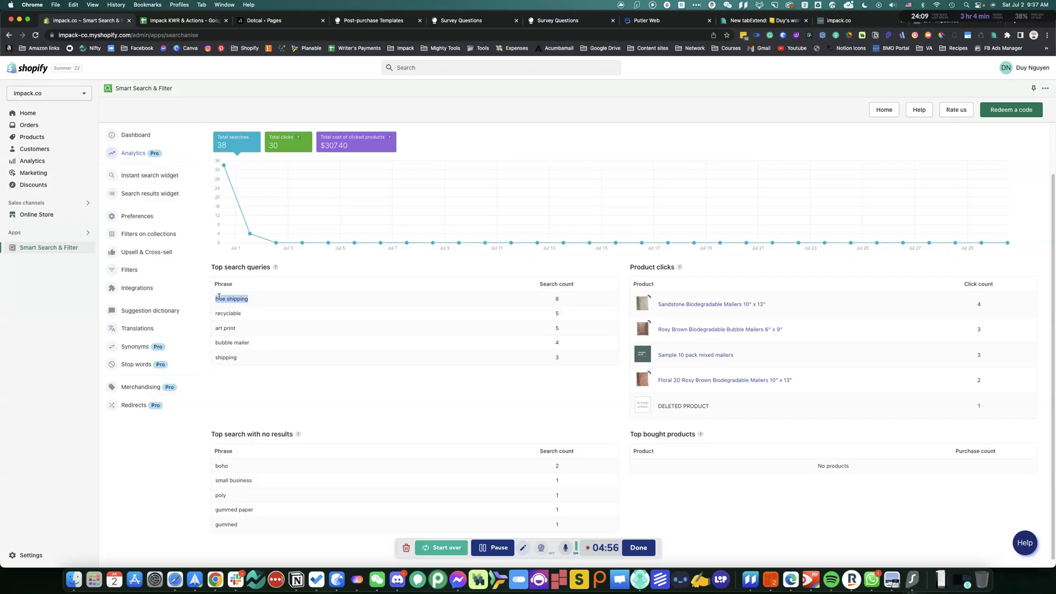
pyautogui.click(226, 326)
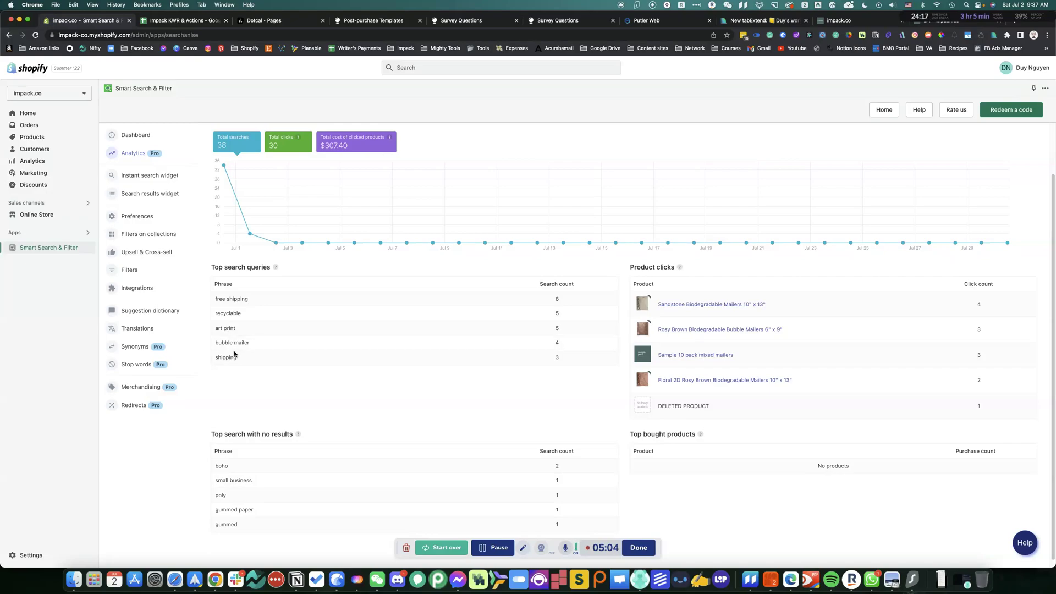
pyautogui.tripleClick(238, 342)
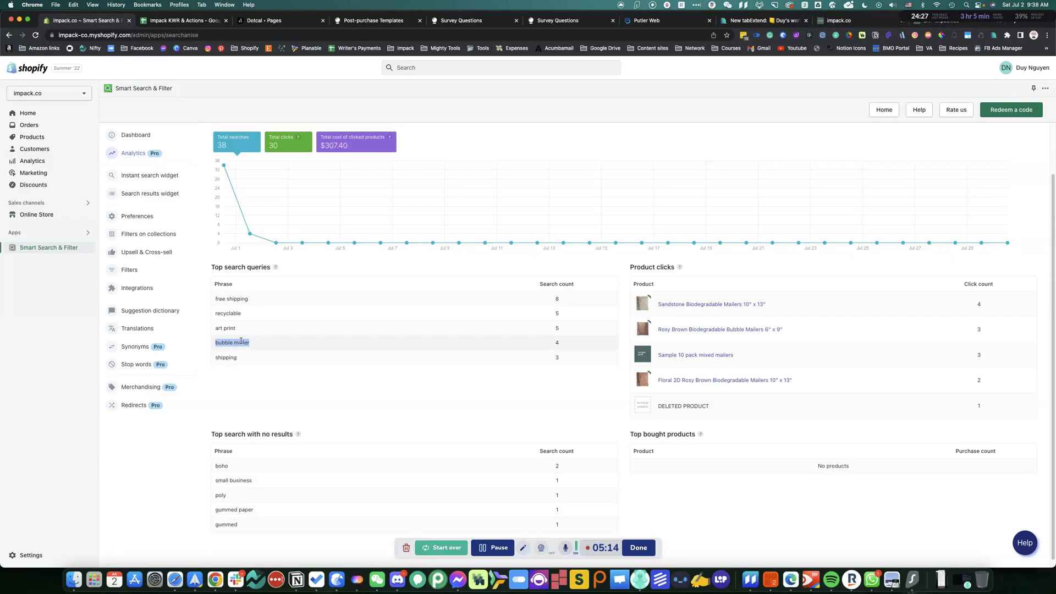
pyautogui.doubleClick(227, 299)
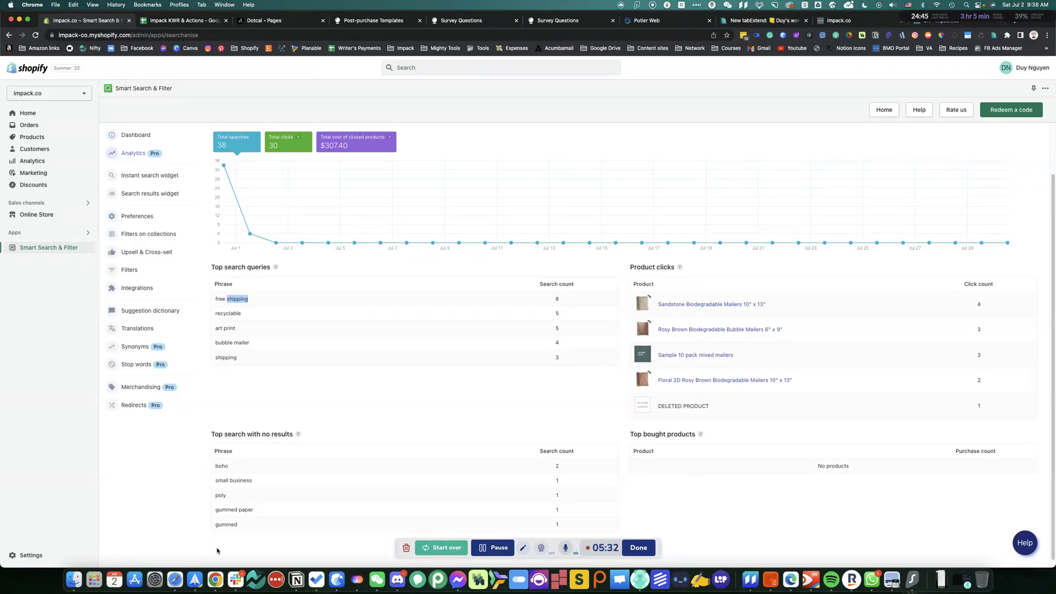
# - Review the phrases under Top search with no results, including "gummed" and "boho"
pyautogui.moveTo(212, 433); pyautogui.dragTo(291, 434)
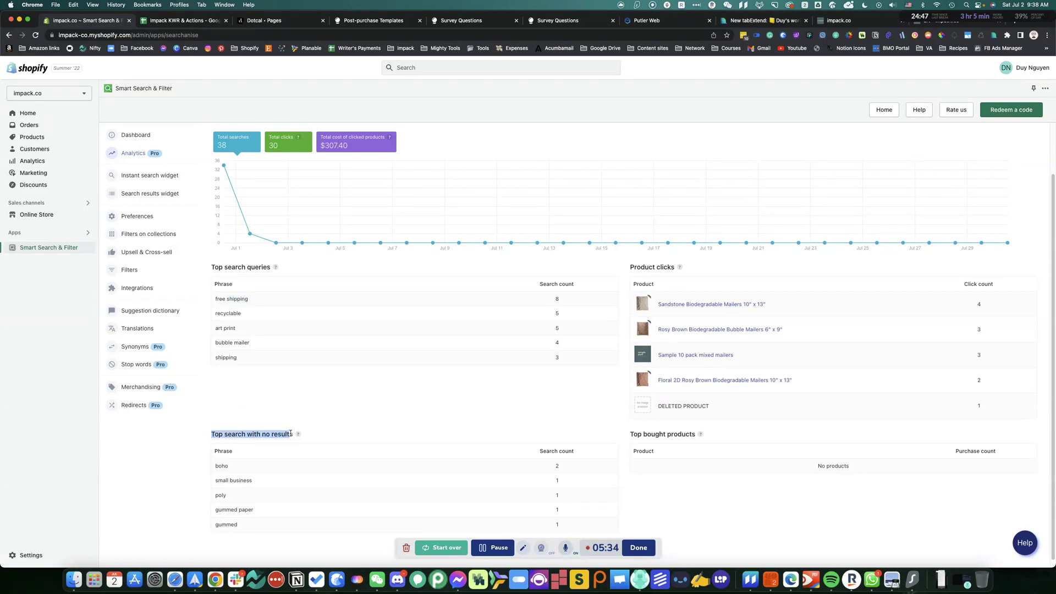
pyautogui.click(290, 434)
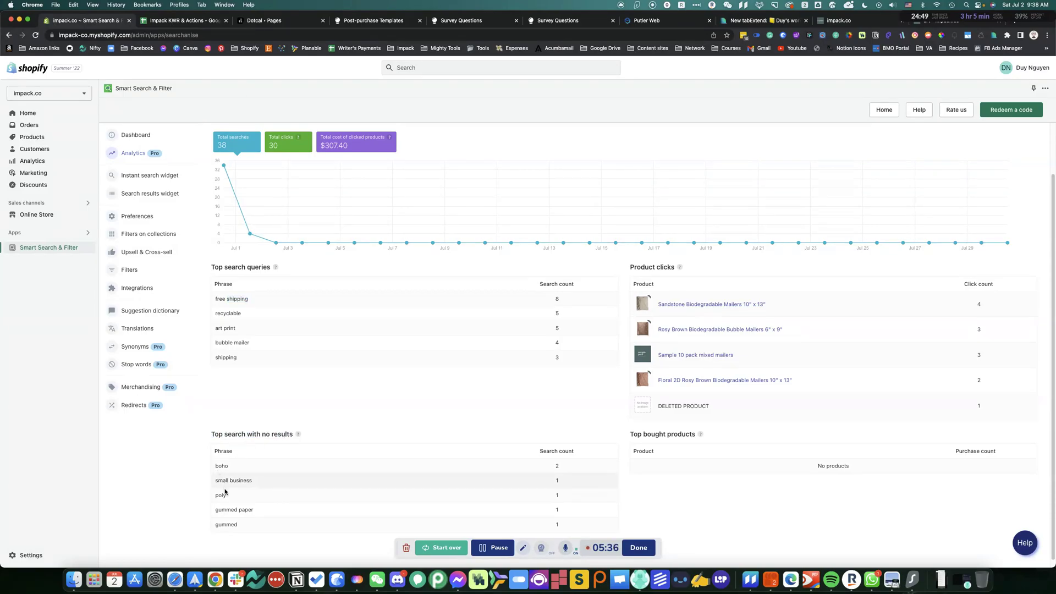
pyautogui.doubleClick(218, 523)
pyautogui.click(221, 524)
pyautogui.doubleClick(223, 465)
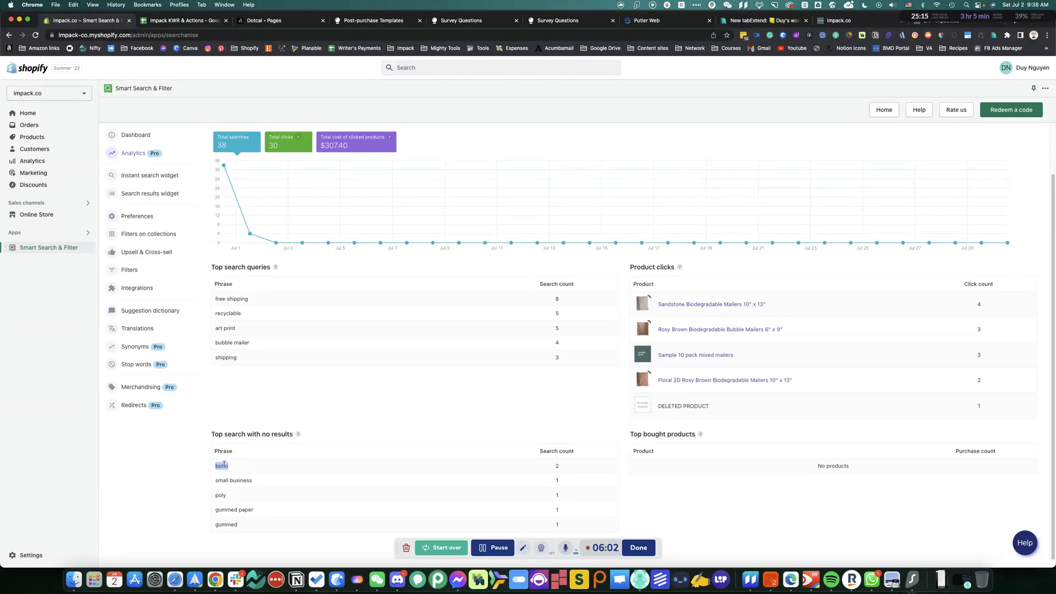
pyautogui.moveTo(219, 434); pyautogui.dragTo(247, 434)
pyautogui.click(270, 435)
# - Revisit the storefront's filtered products and "art" results, and return to the analytics list of top searches with no results
pyautogui.moveTo(227, 166)
pyautogui.click(830, 21)
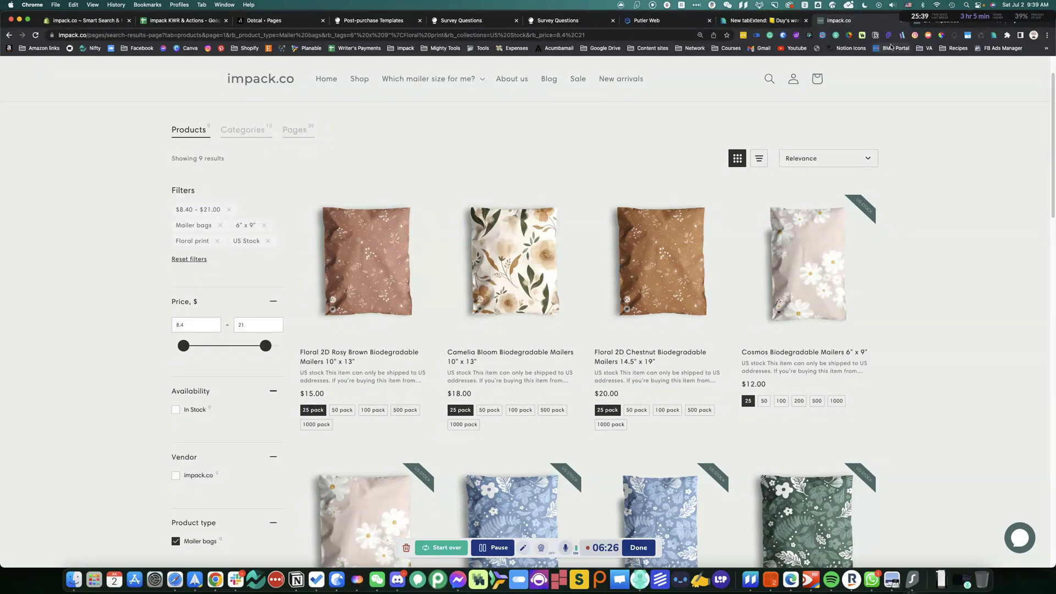
pyautogui.click(922, 23)
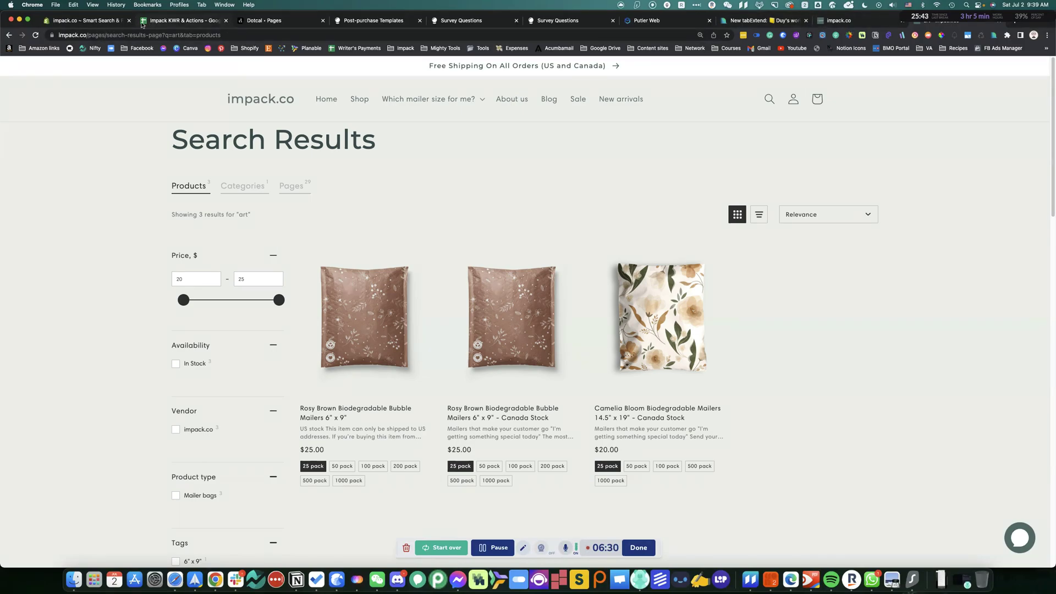
pyautogui.click(115, 22)
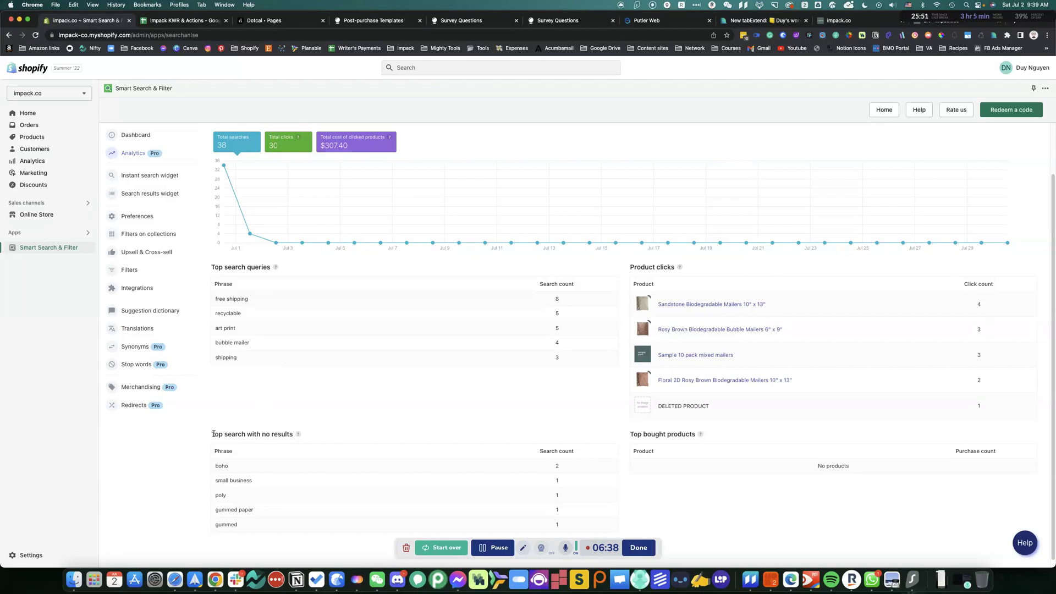
pyautogui.moveTo(213, 433); pyautogui.dragTo(313, 433)
pyautogui.click(318, 434)
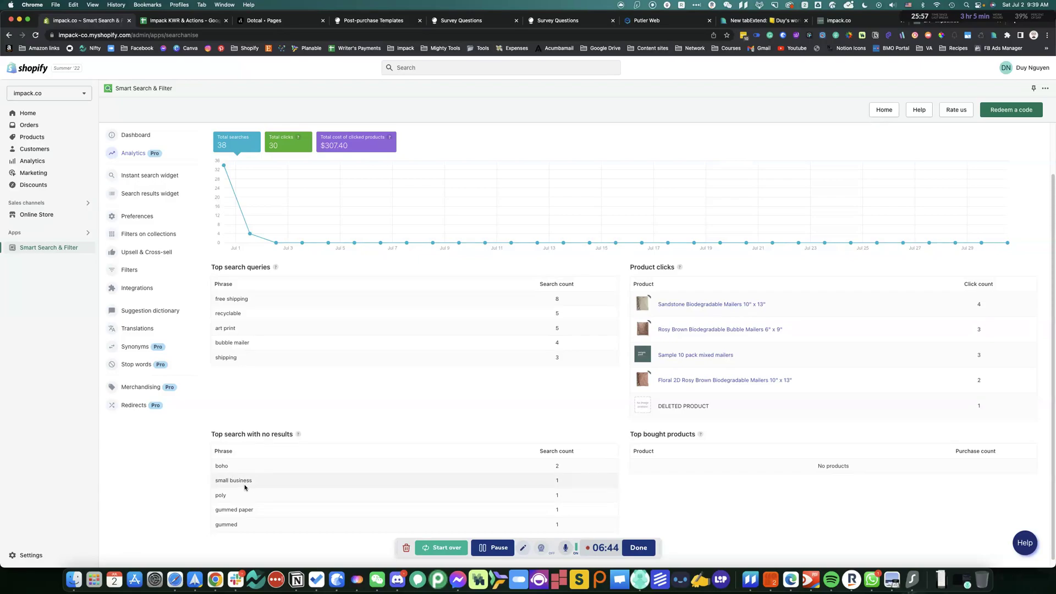
# - View the app's Synonyms settings and go back to its dashboard
pyautogui.click(148, 347)
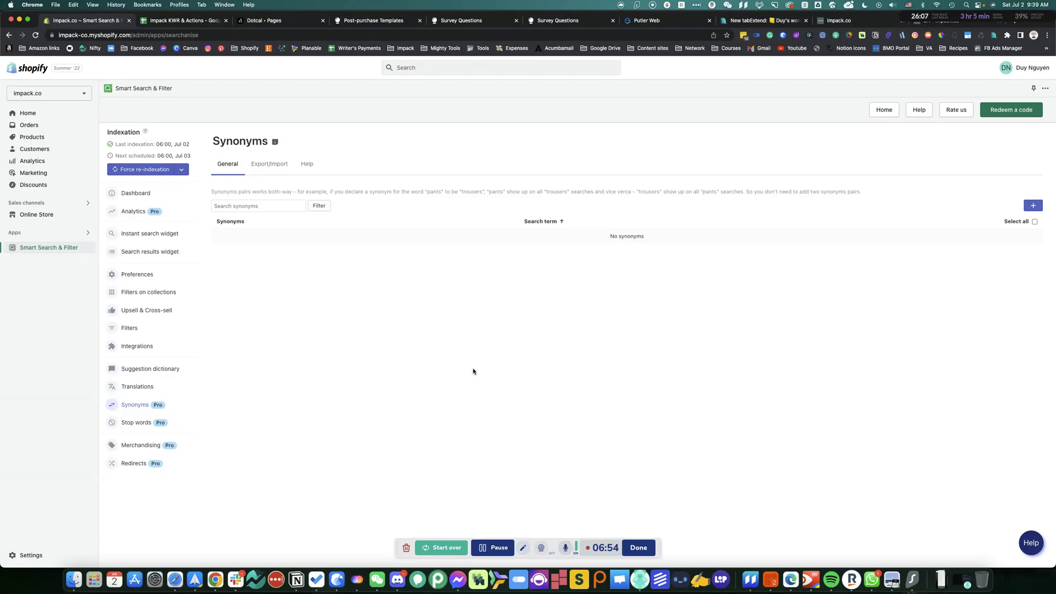
pyautogui.rightClick(337, 272)
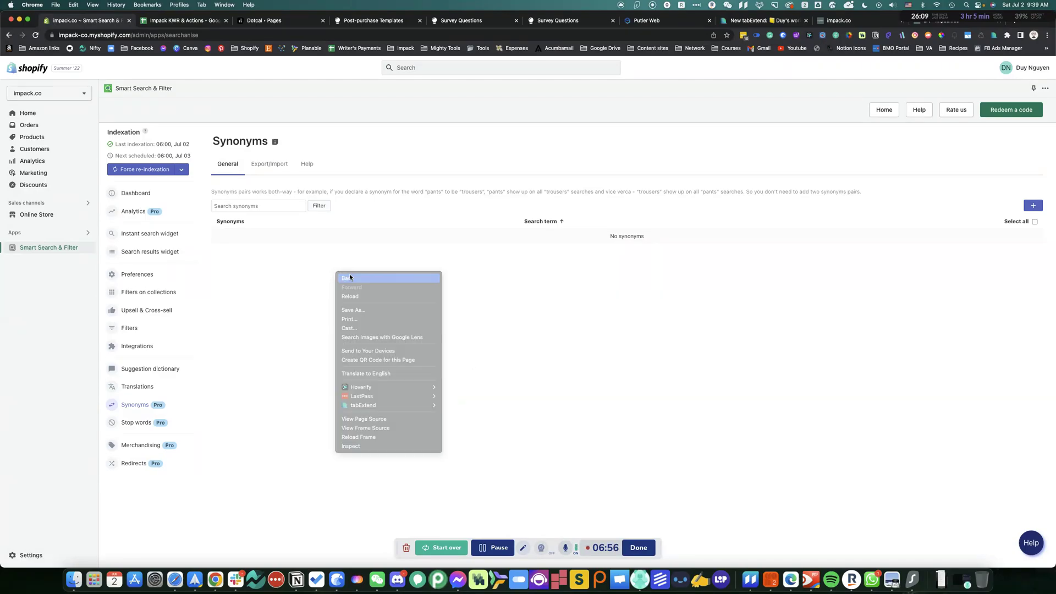
pyautogui.click(350, 278)
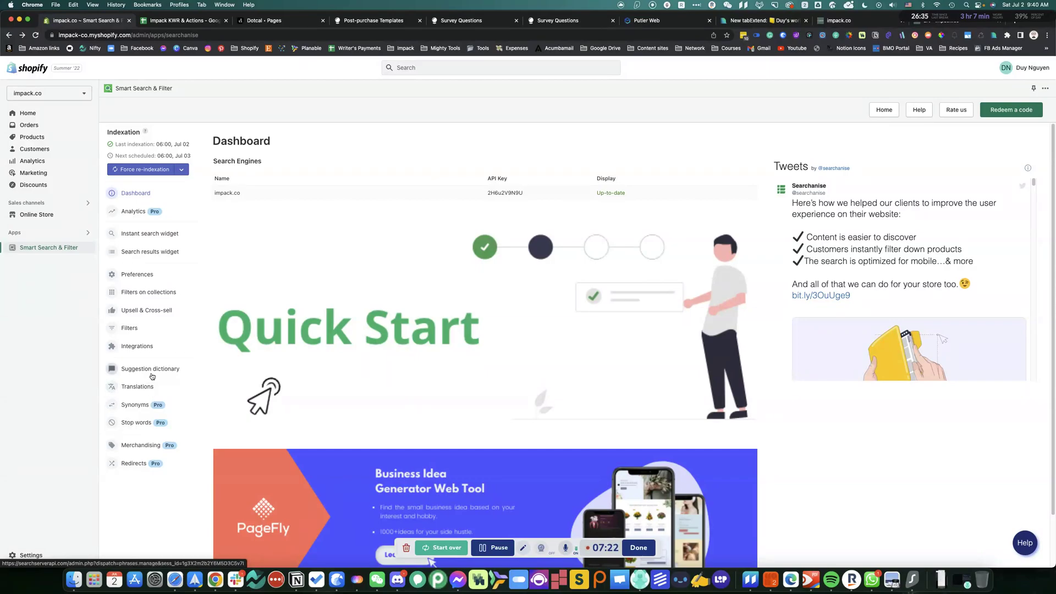
# - Open the suggestion dictionary and look through the customer-added search suggestions
pyautogui.click(173, 370)
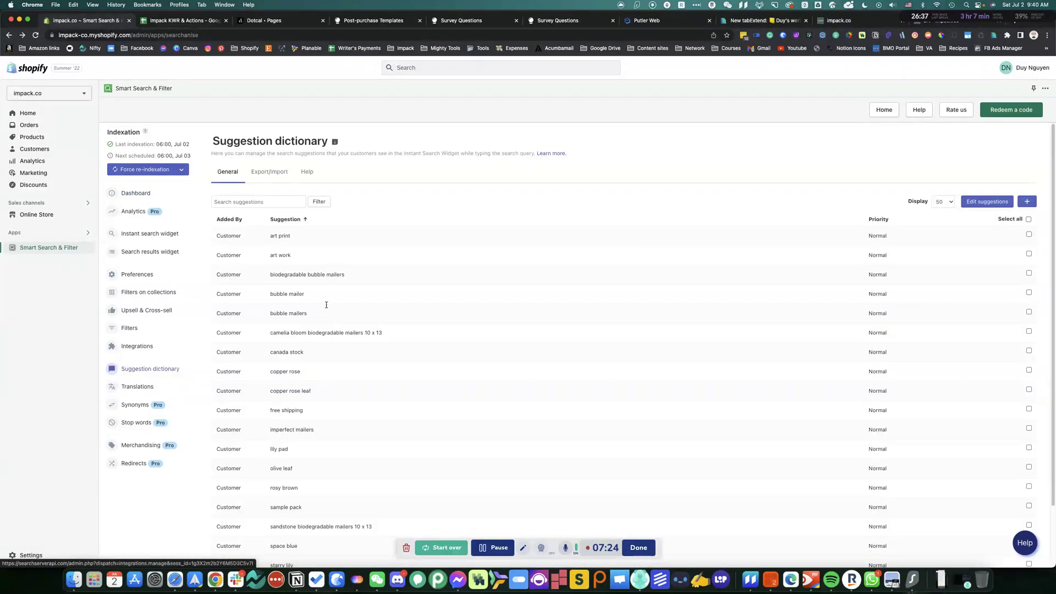
pyautogui.scroll(-1, 303, 339)
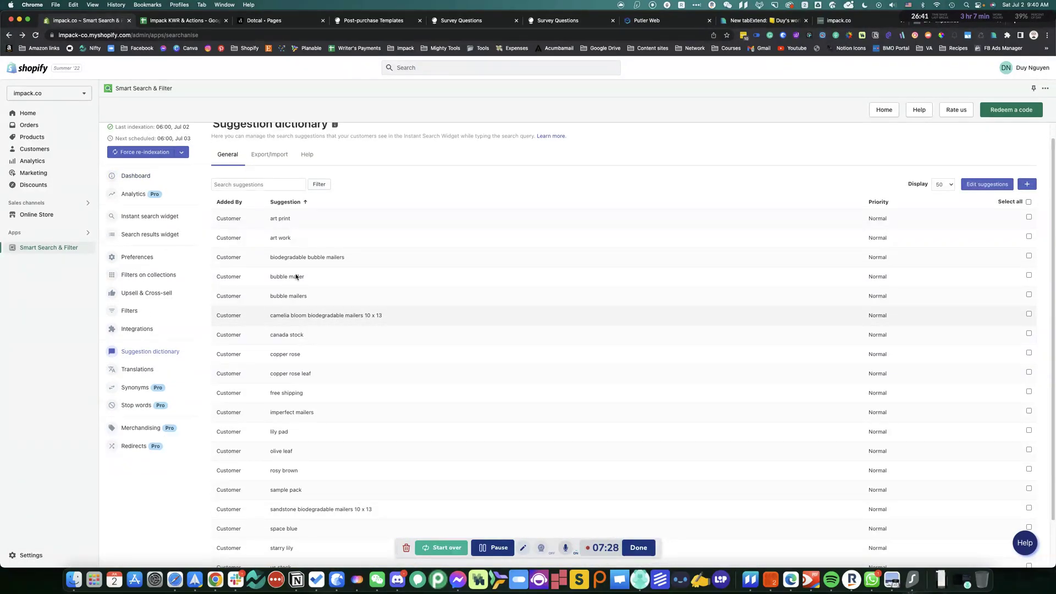
pyautogui.scroll(1, 253, 187)
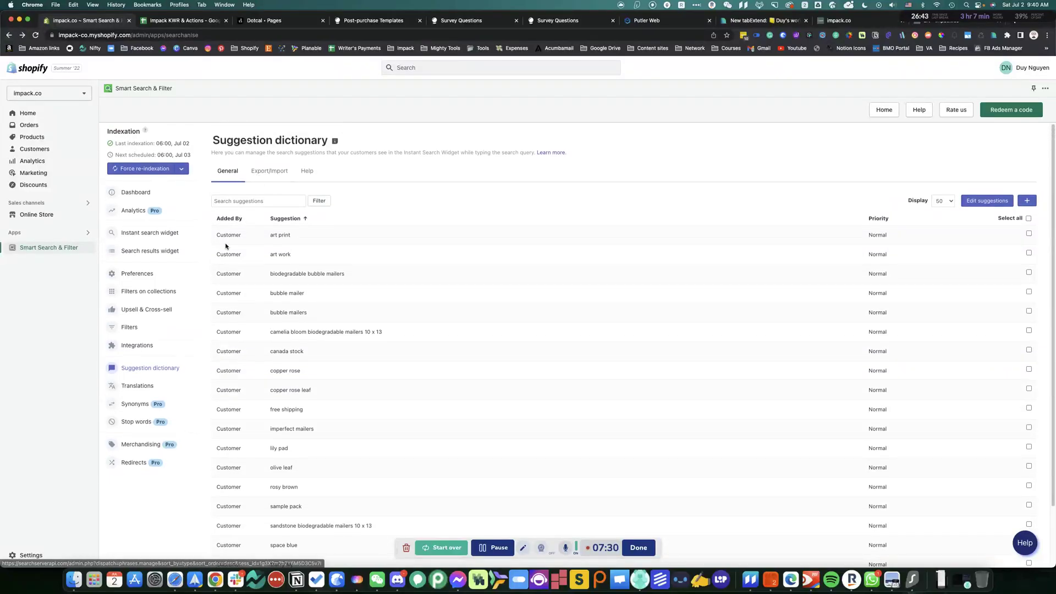
pyautogui.scroll(-4, 227, 245)
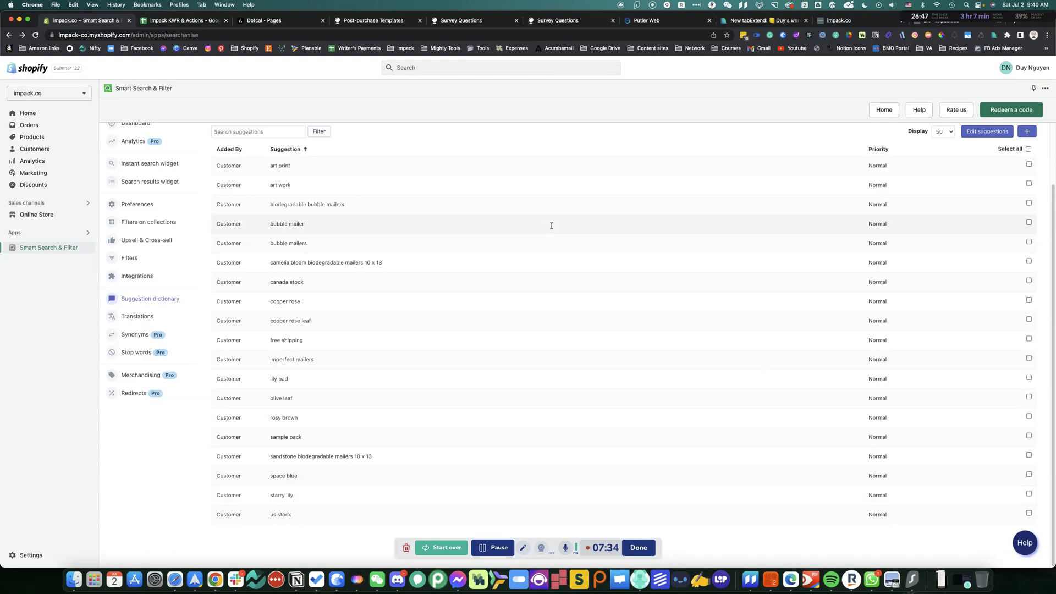
pyautogui.scroll(4, 240, 208)
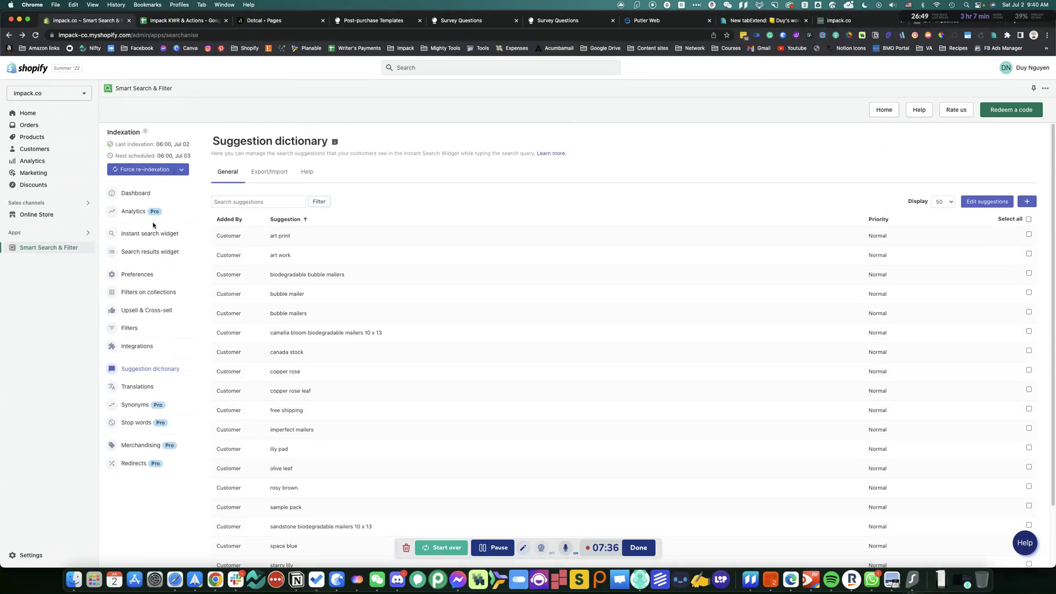
# - View the instant search widget settings and the product preferences, ending on the search results widget's color settings
pyautogui.click(153, 233)
pyautogui.click(160, 257)
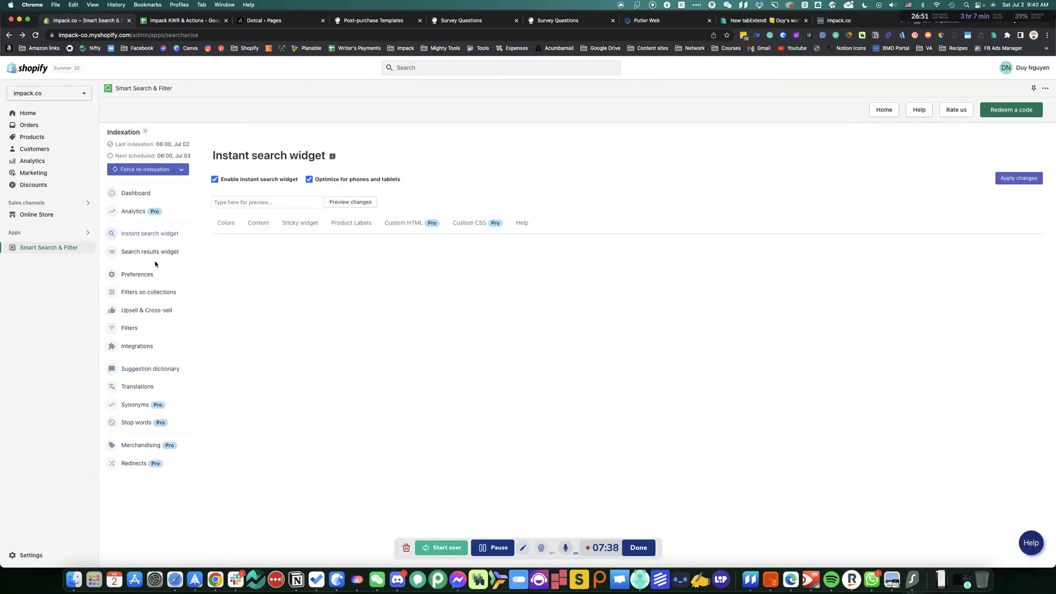
pyautogui.click(139, 276)
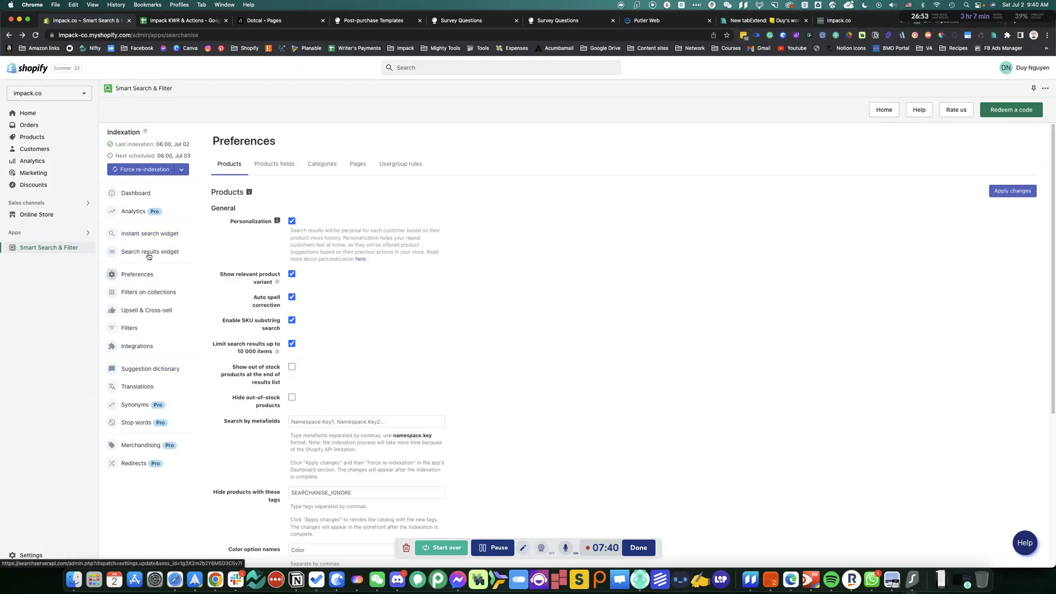
pyautogui.click(158, 252)
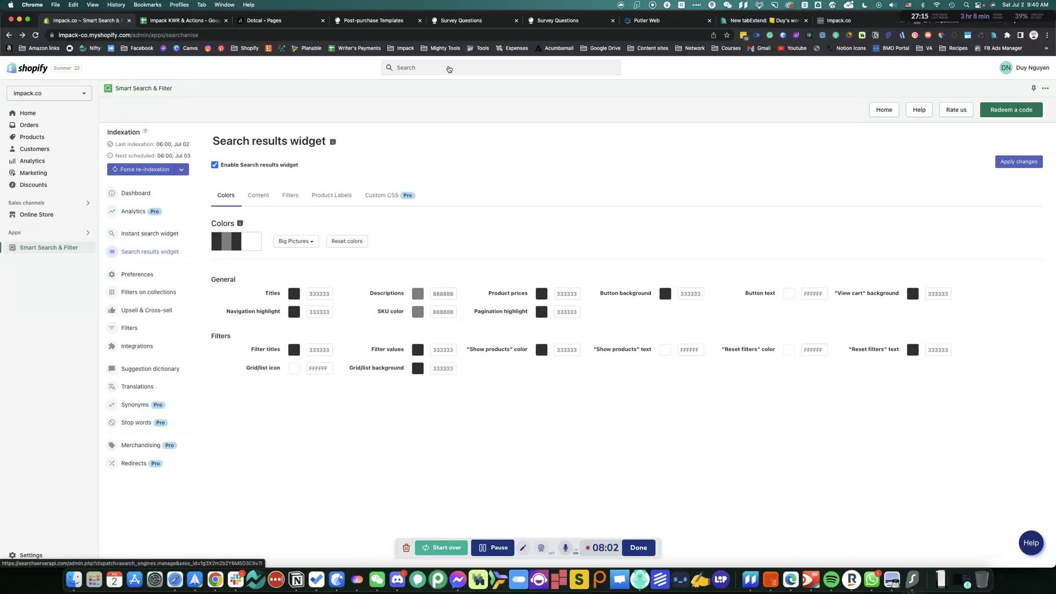
# - Revisit the storefront's filtered products, and look at the re-indexation options on the app's dashboard
pyautogui.click(833, 20)
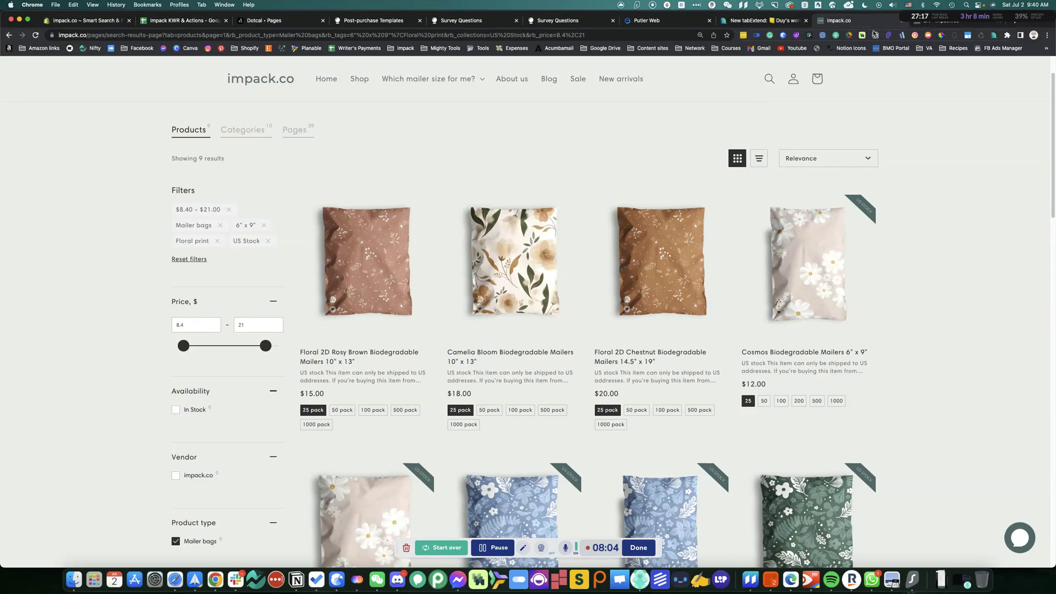
pyautogui.click(106, 22)
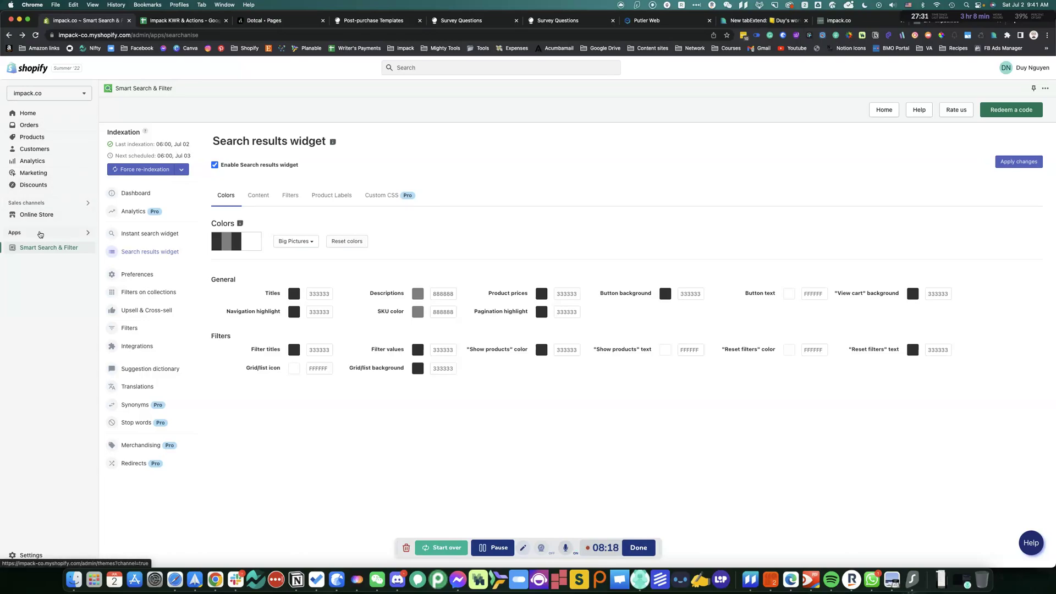
pyautogui.click(874, 111)
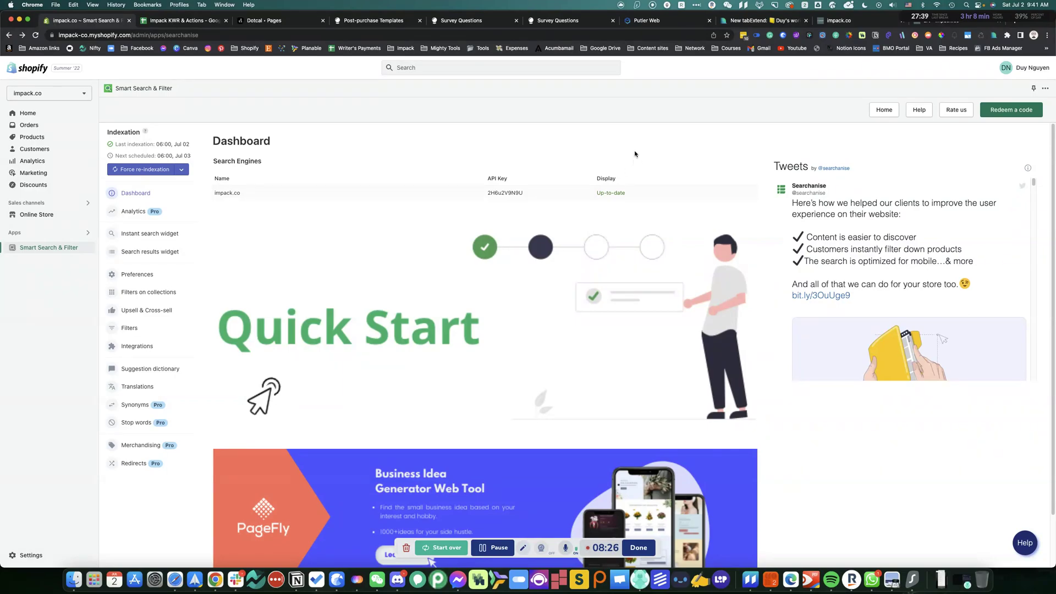
pyautogui.click(181, 170)
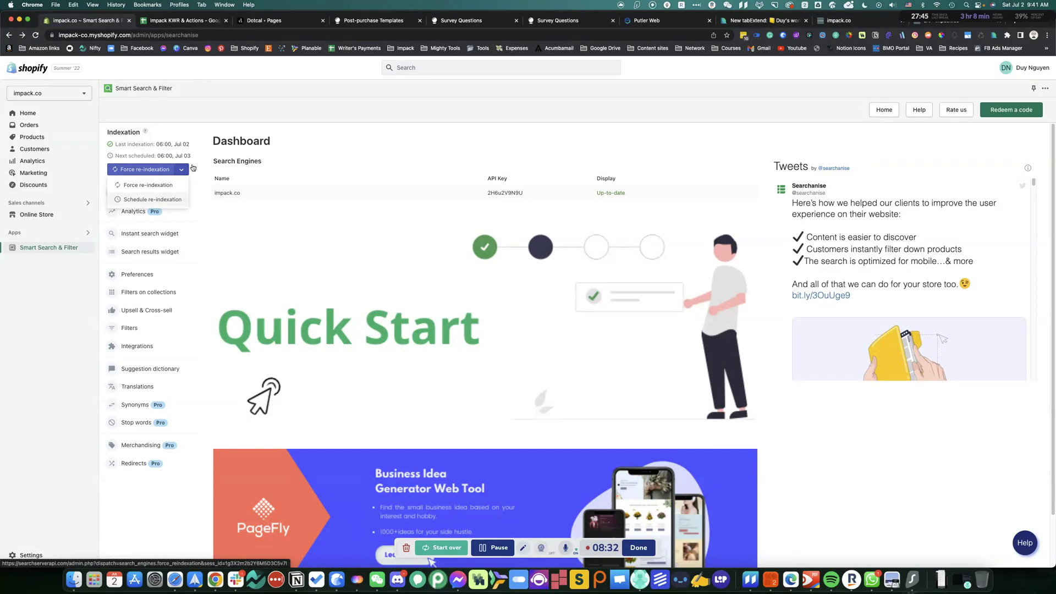
pyautogui.click(223, 161)
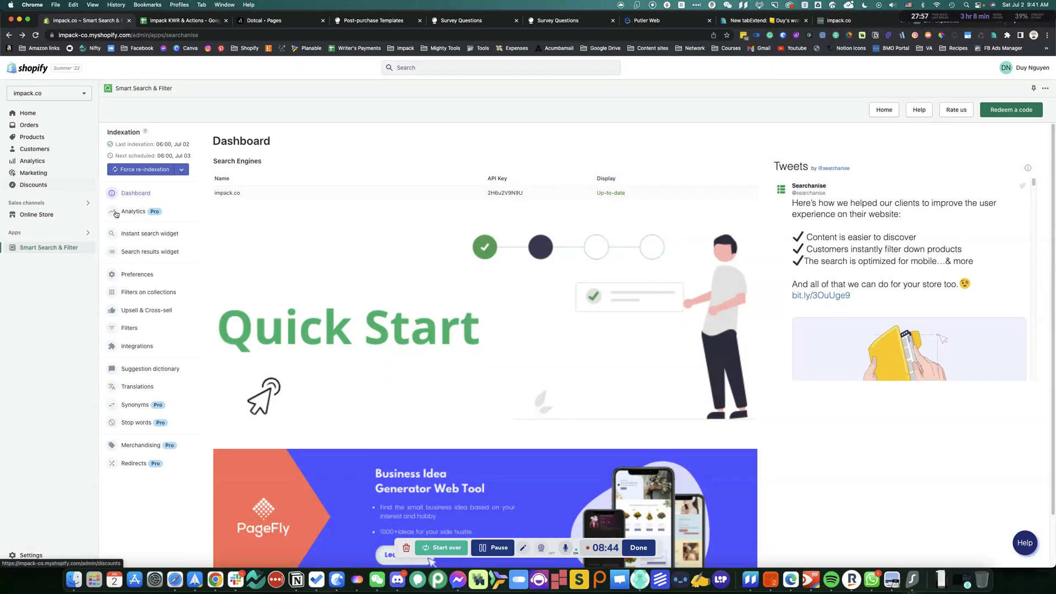
# - Look through the app's stop words, filters on collections, upsell and cross-sell widgets, and product preferences
pyautogui.click(147, 424)
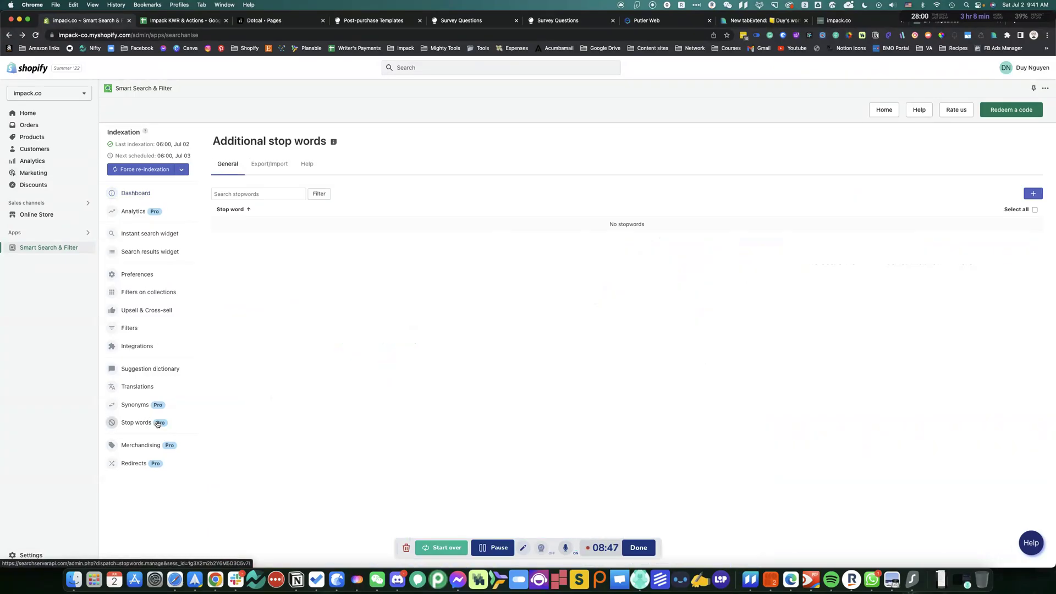
pyautogui.click(156, 297)
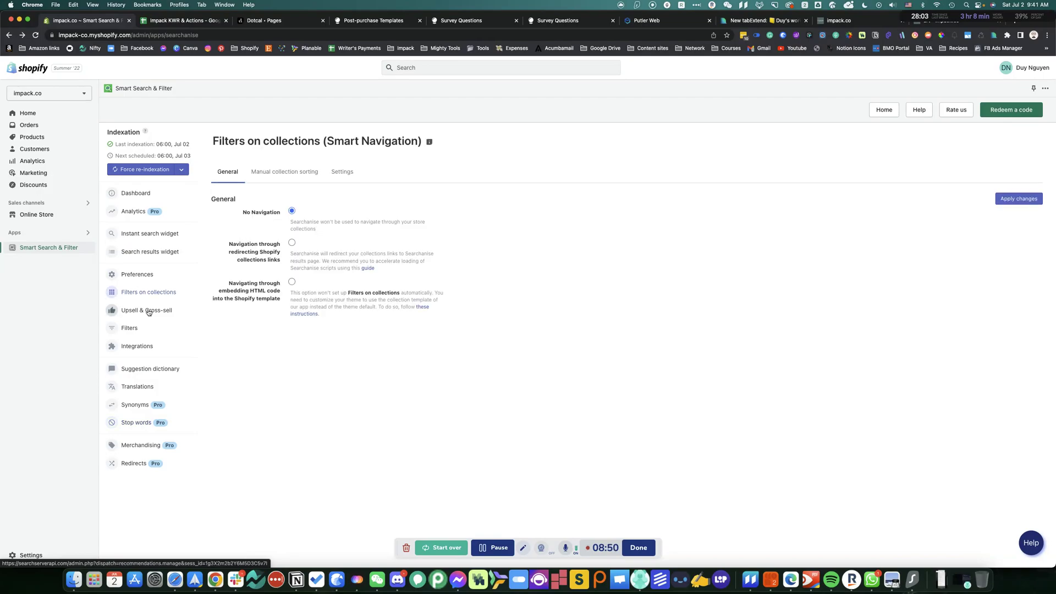
pyautogui.click(151, 309)
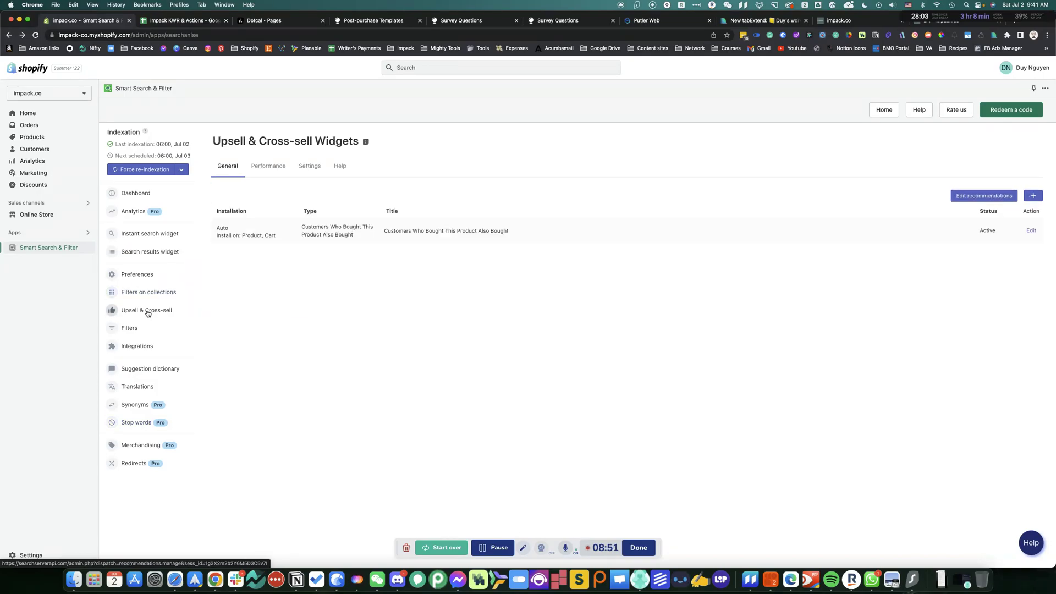
pyautogui.click(144, 274)
pyautogui.scroll(-5, 261, 325)
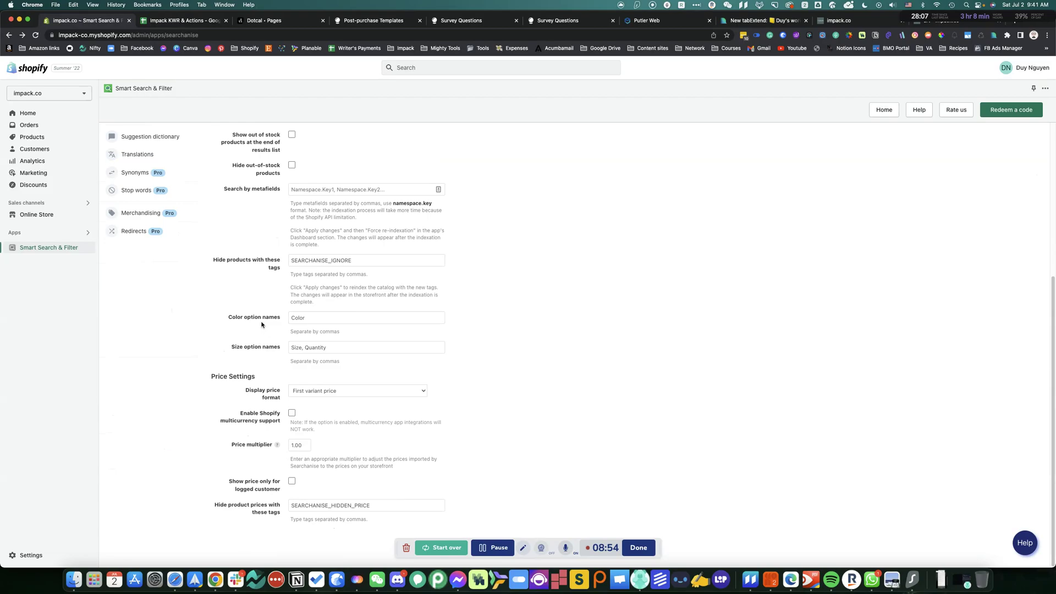
pyautogui.scroll(5, 168, 209)
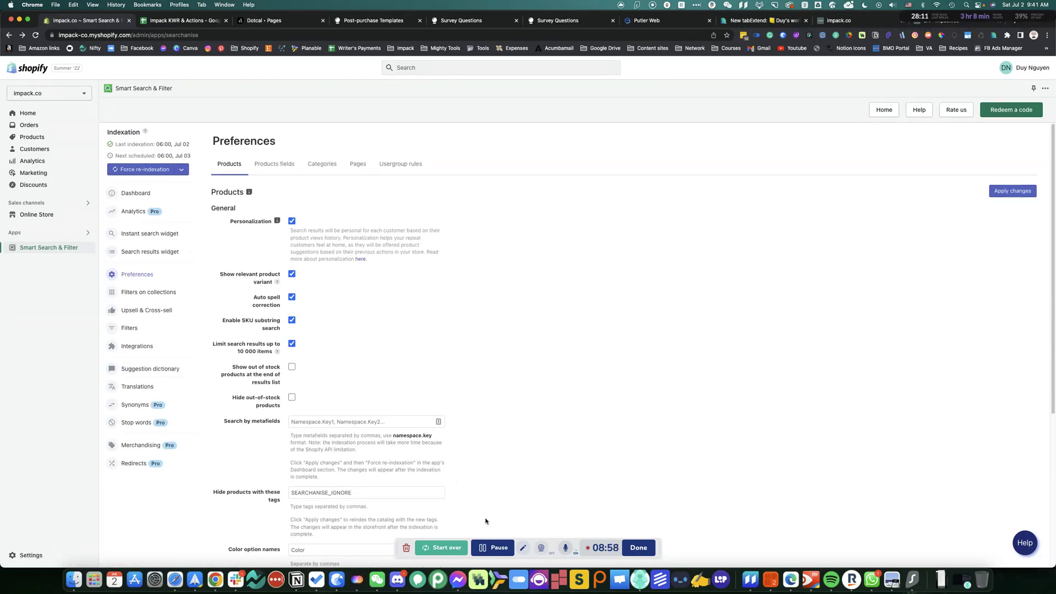
pyautogui.click(498, 547)
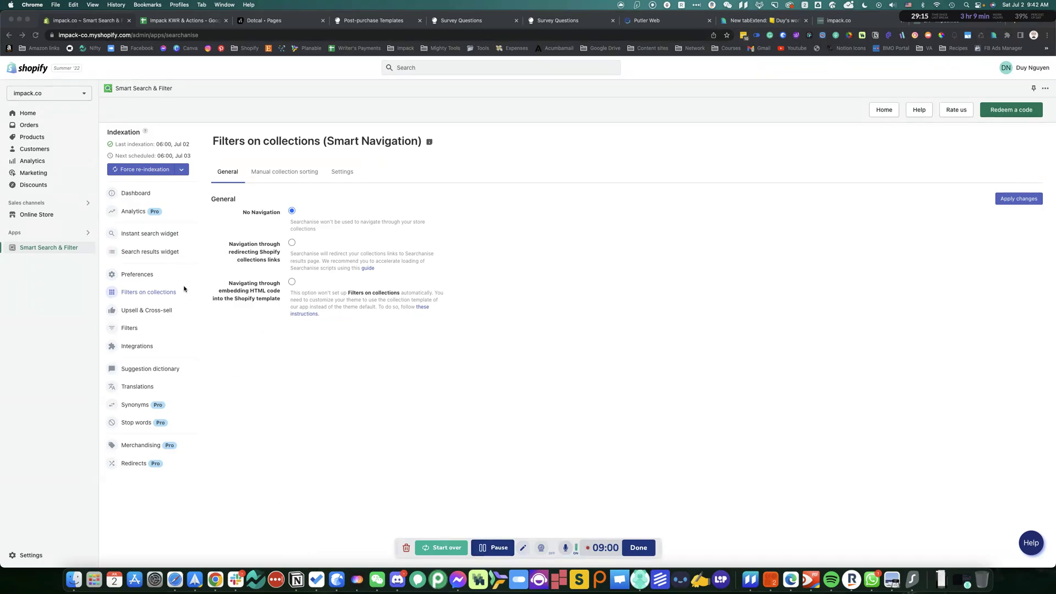
# - Review the product preferences and highlight the SEARCHANISE_IGNORE tag in the setting for hiding products by tag
pyautogui.click(142, 278)
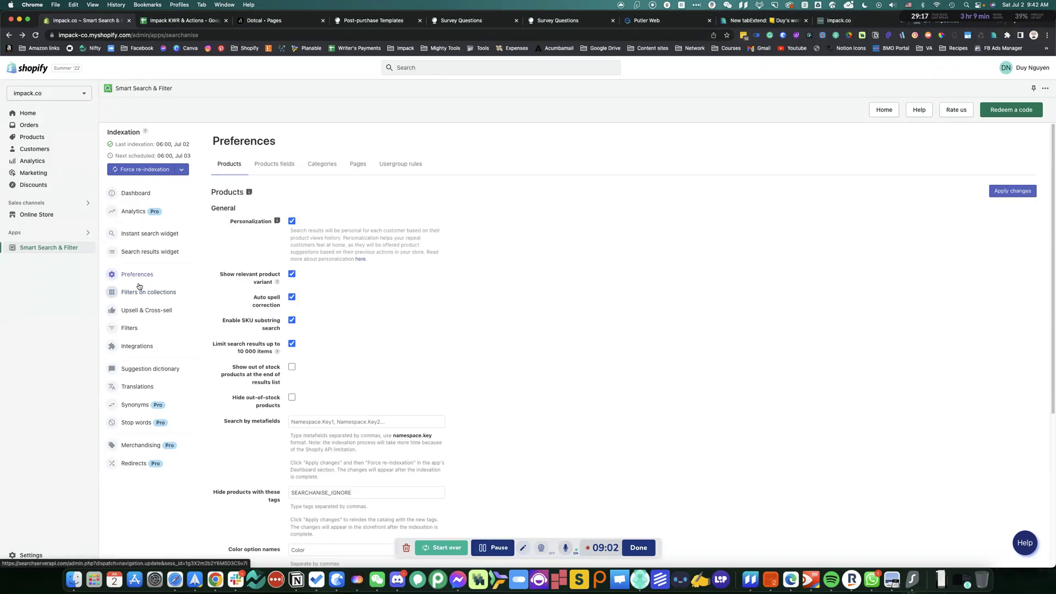
pyautogui.scroll(-3, 344, 256)
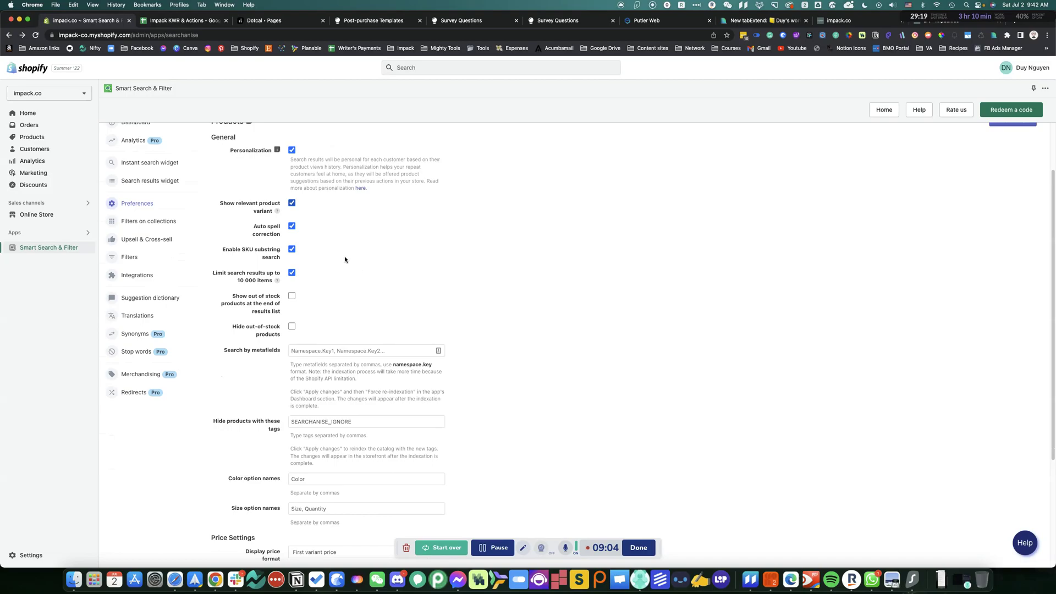
pyautogui.scroll(-3, 351, 265)
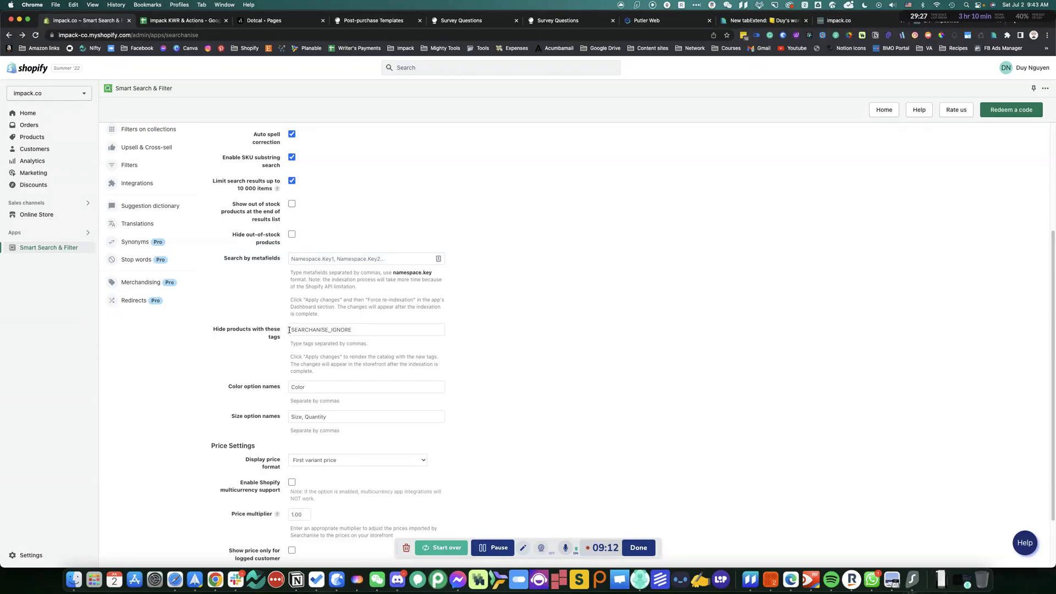
pyautogui.moveTo(290, 329); pyautogui.dragTo(360, 332)
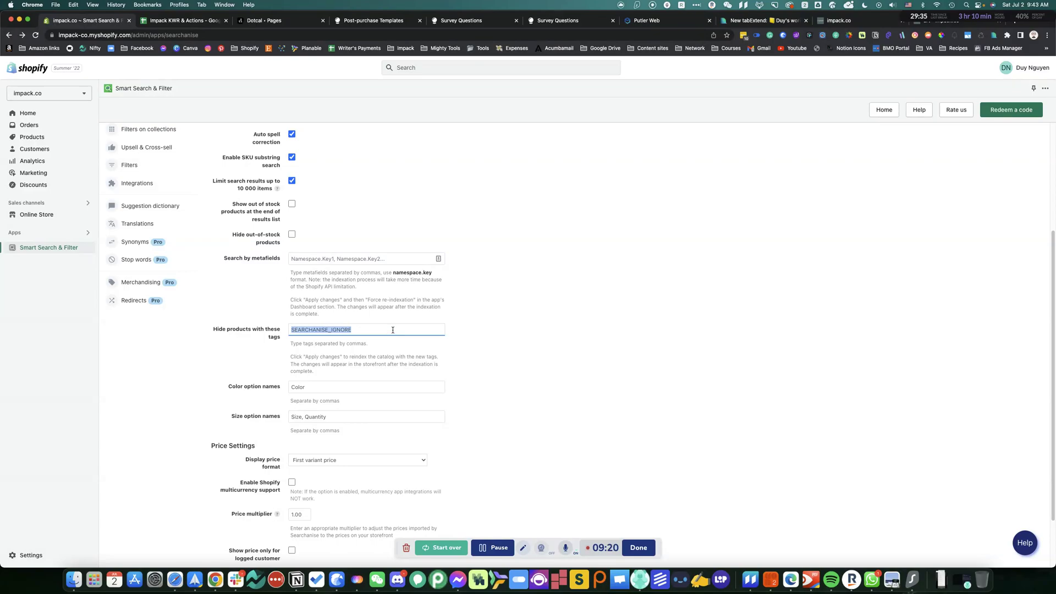
# - Check the storefront's search bar and browse the unfiltered product search results
pyautogui.click(852, 23)
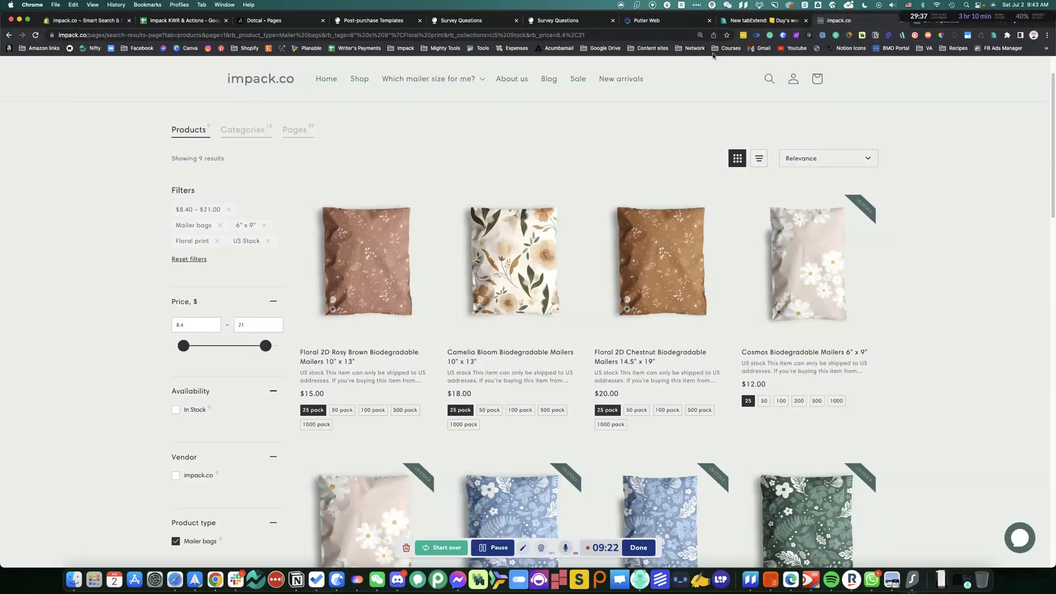
pyautogui.click(767, 80)
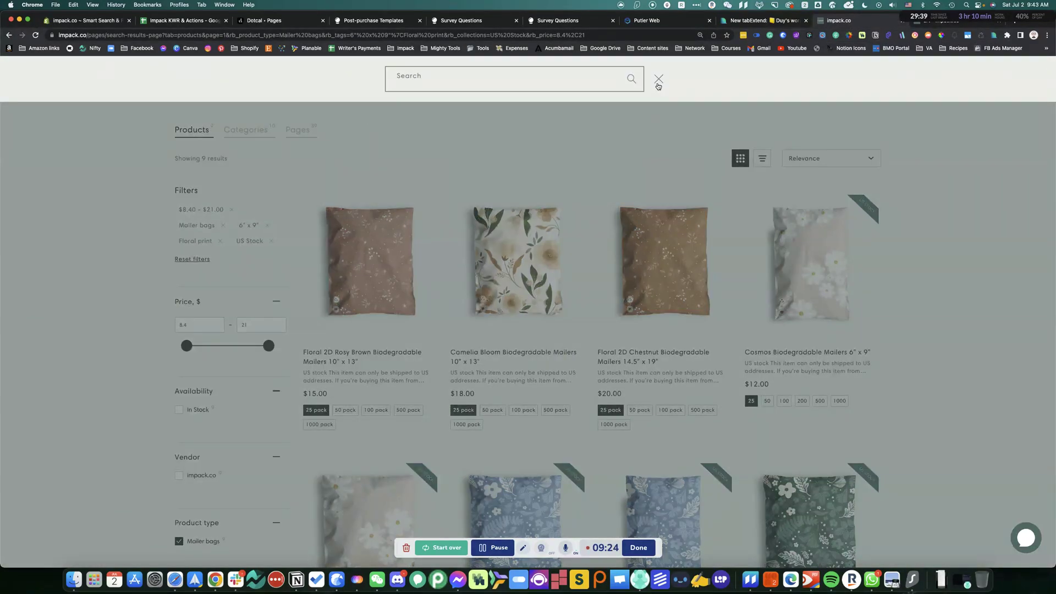
pyautogui.click(657, 80)
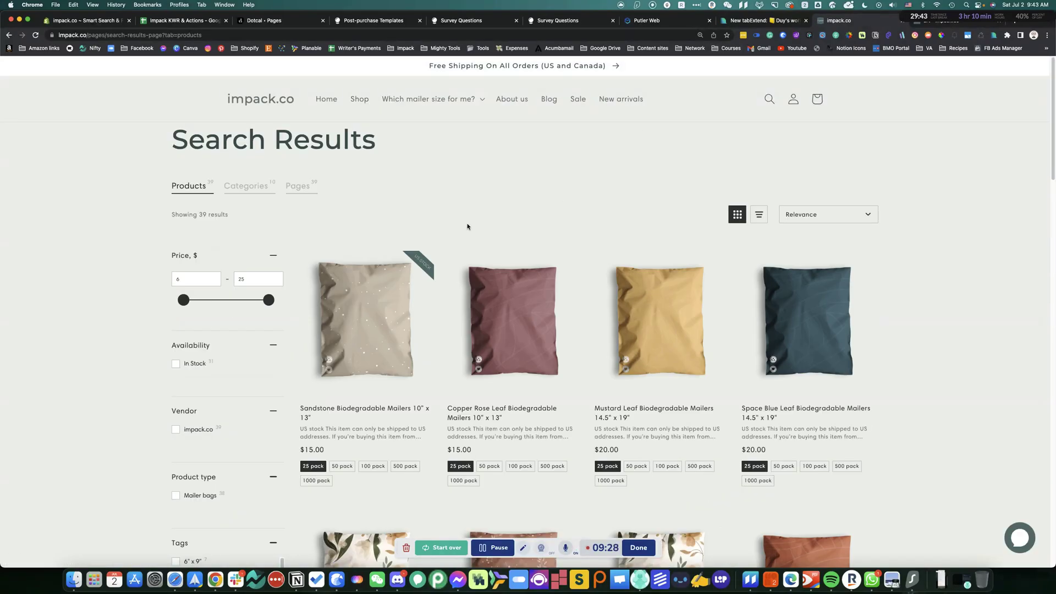
pyautogui.scroll(-7, 478, 220)
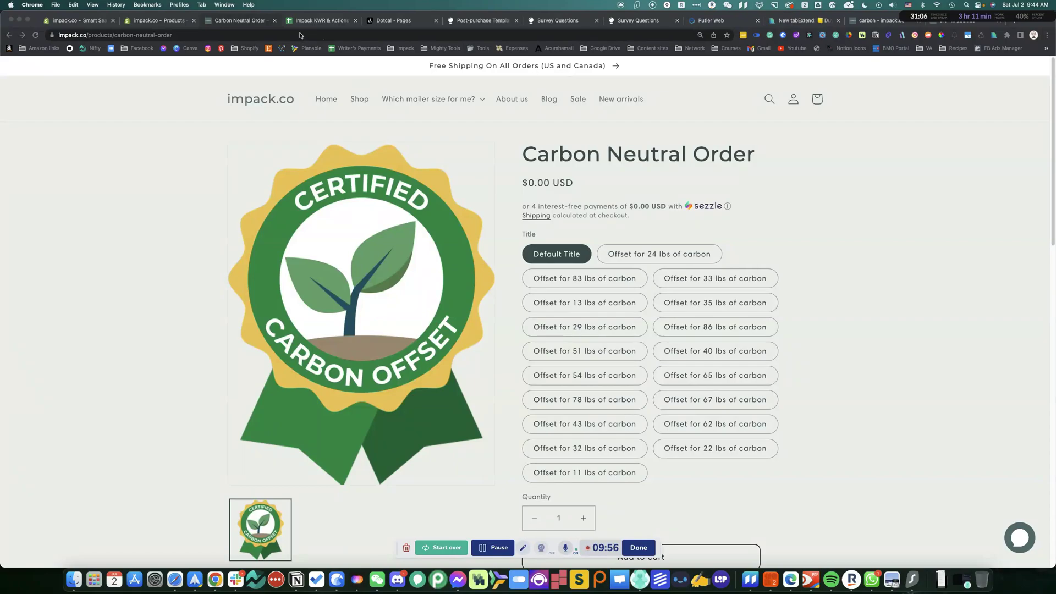
# - View the Carbon Neutral Order product page on the storefront and its entry in the Shopify product list
pyautogui.click(315, 21)
pyautogui.click(244, 21)
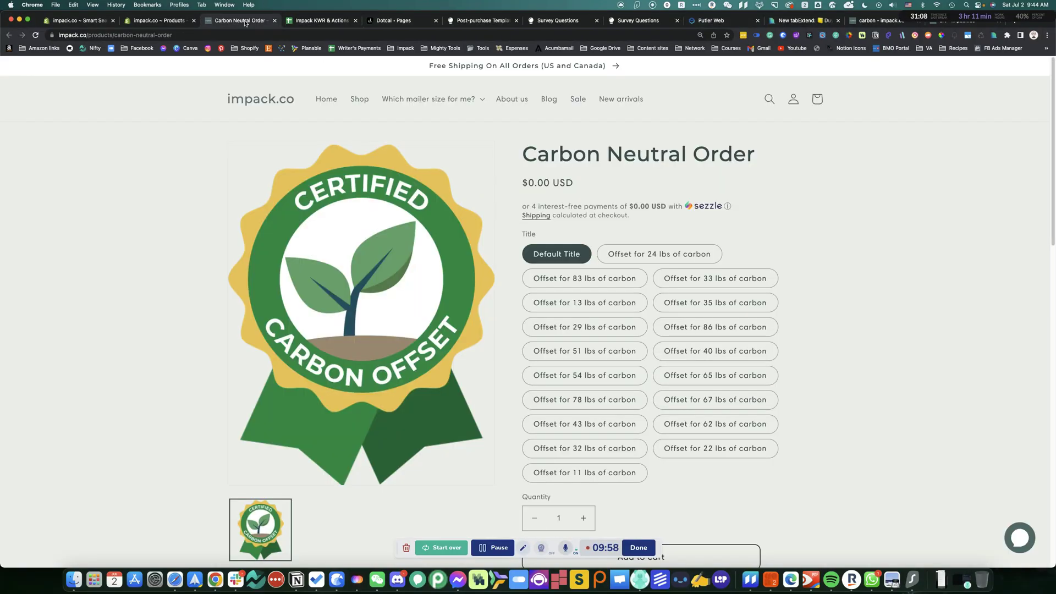
pyautogui.click(92, 20)
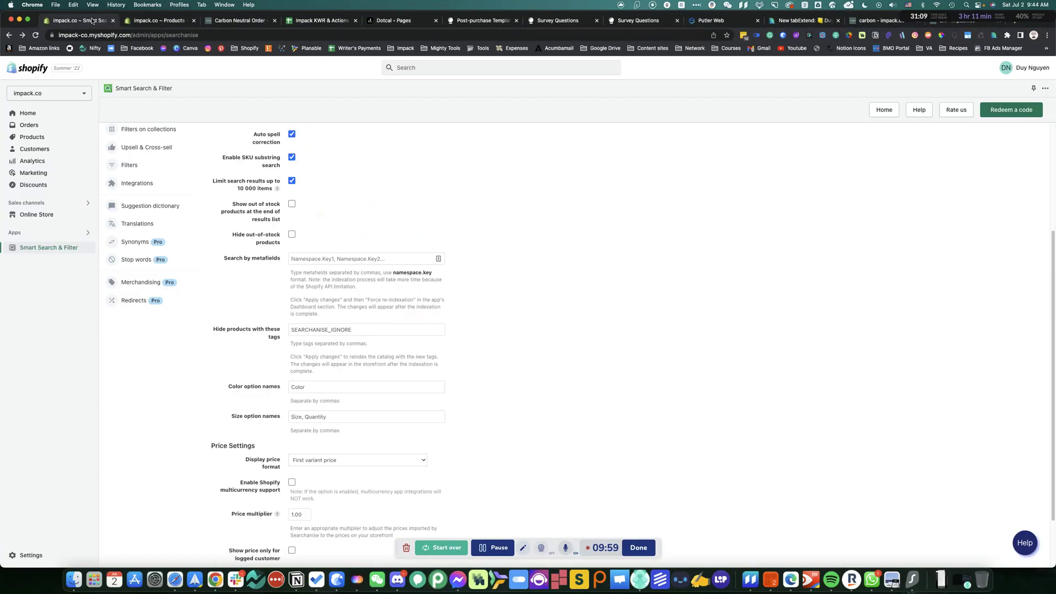
pyautogui.click(152, 21)
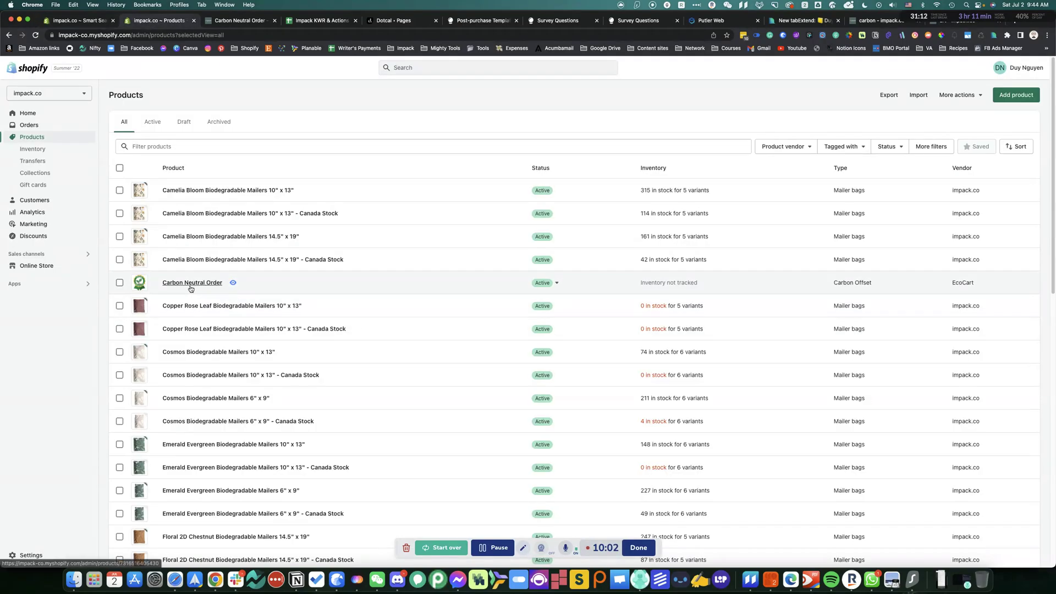
# - Highlight the tag for hiding products again, review the remaining product and price settings, and open the product fields preferences
pyautogui.click(87, 22)
pyautogui.doubleClick(335, 332)
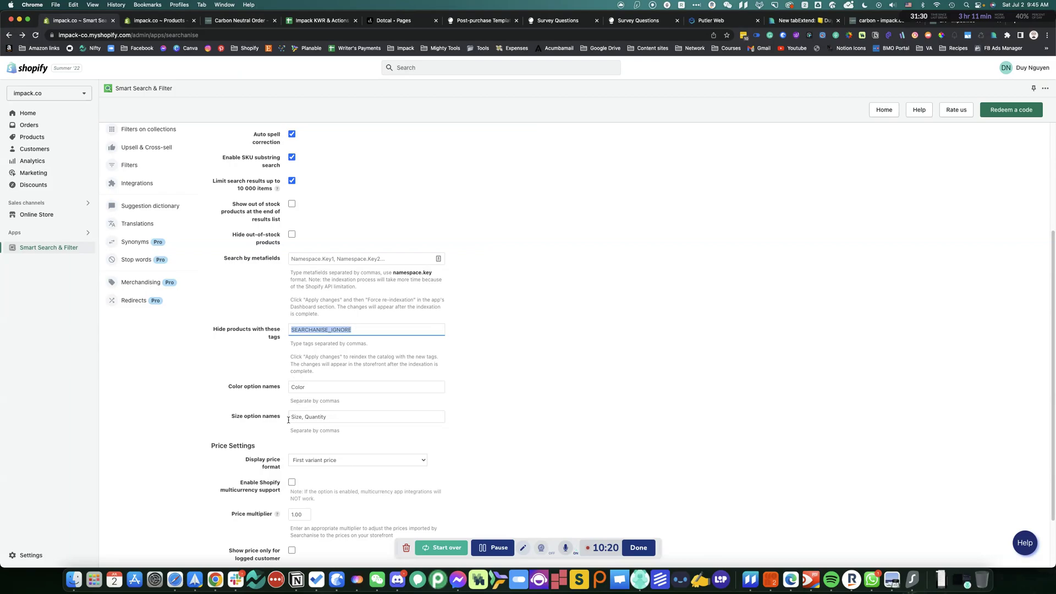
pyautogui.scroll(-3, 306, 427)
pyautogui.scroll(-1, 307, 425)
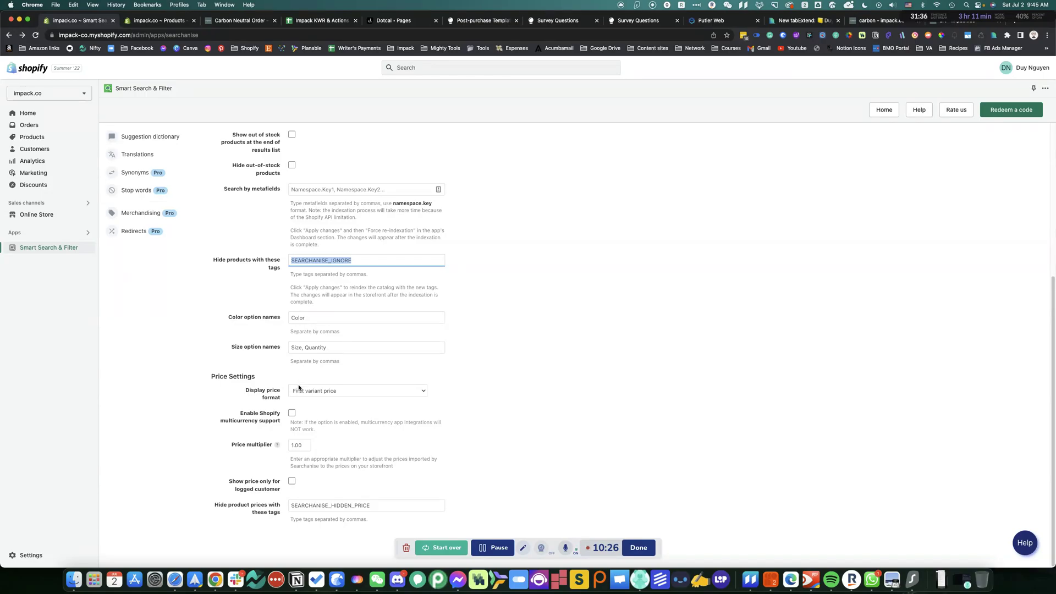
pyautogui.scroll(10, 327, 390)
pyautogui.click(281, 163)
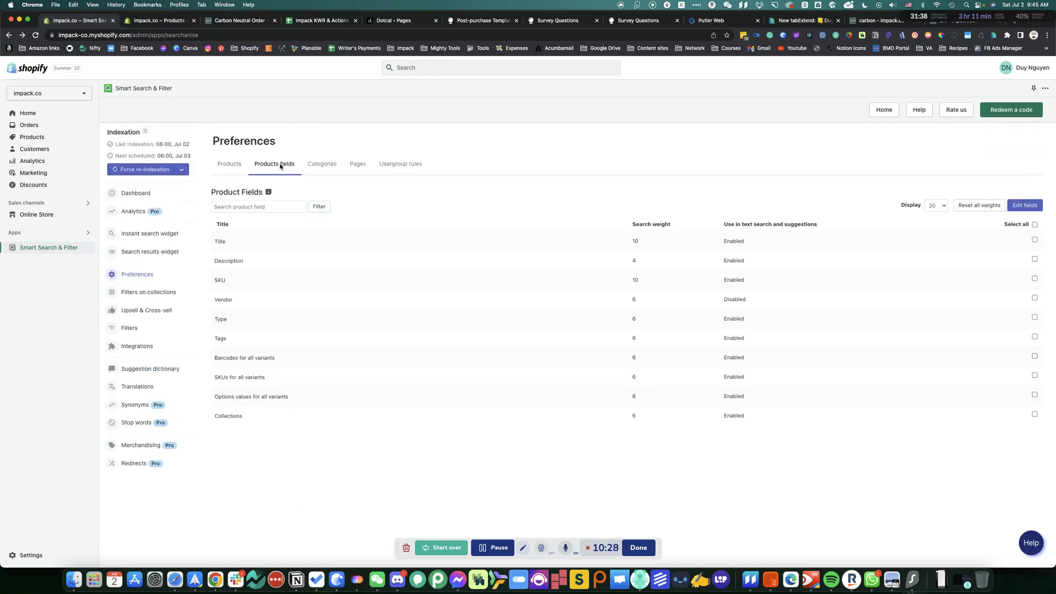